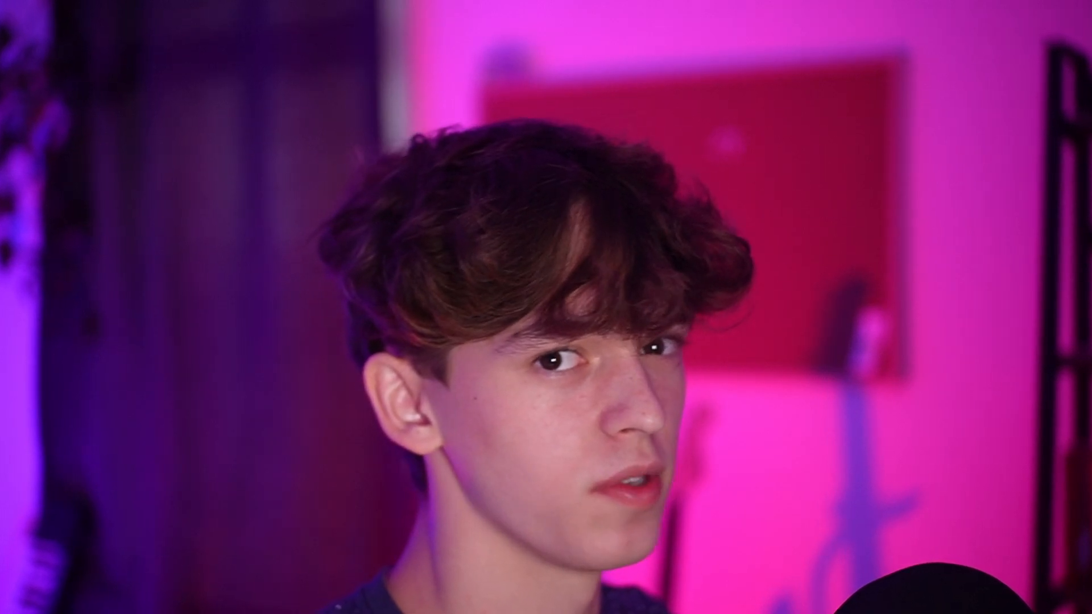
- Colour the "Variation" heading red, enlarge it to 41px and line it up with the other headings
left_click(452, 596)
left_click(498, 544)
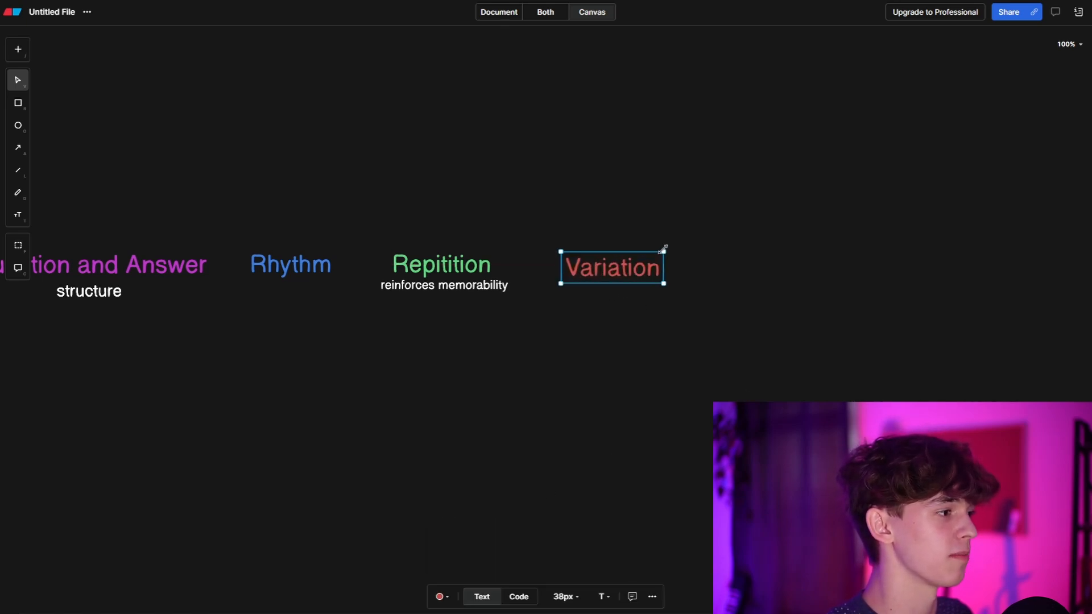
left_click_drag(607, 261, 609, 262)
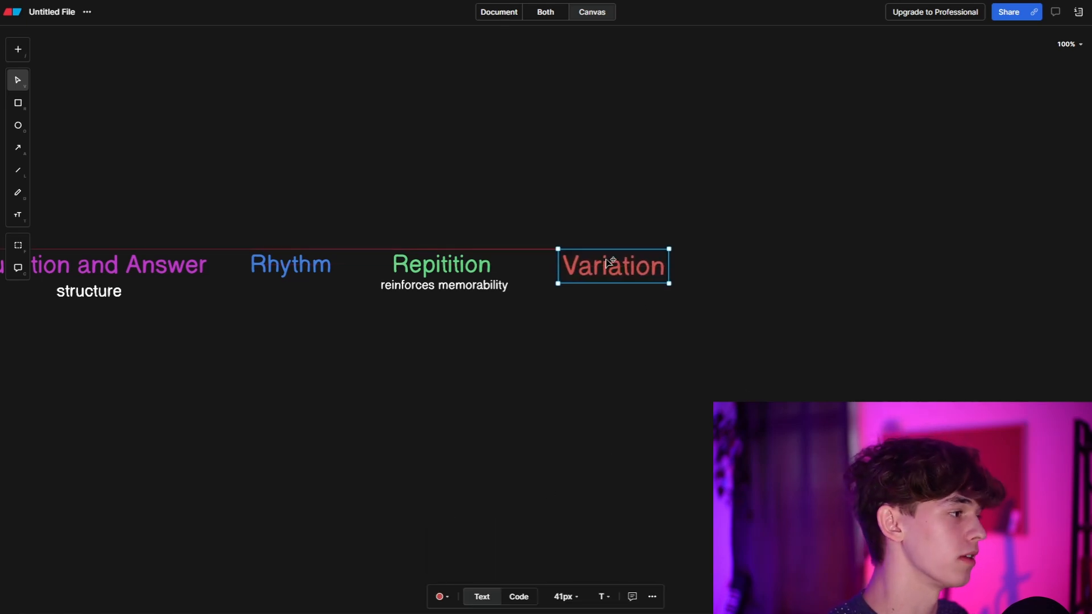
- Draw freehand underlines beneath the headings Question and Answer, Rhythm, Repitition and Variation
left_click_drag(260, 305, 704, 300)
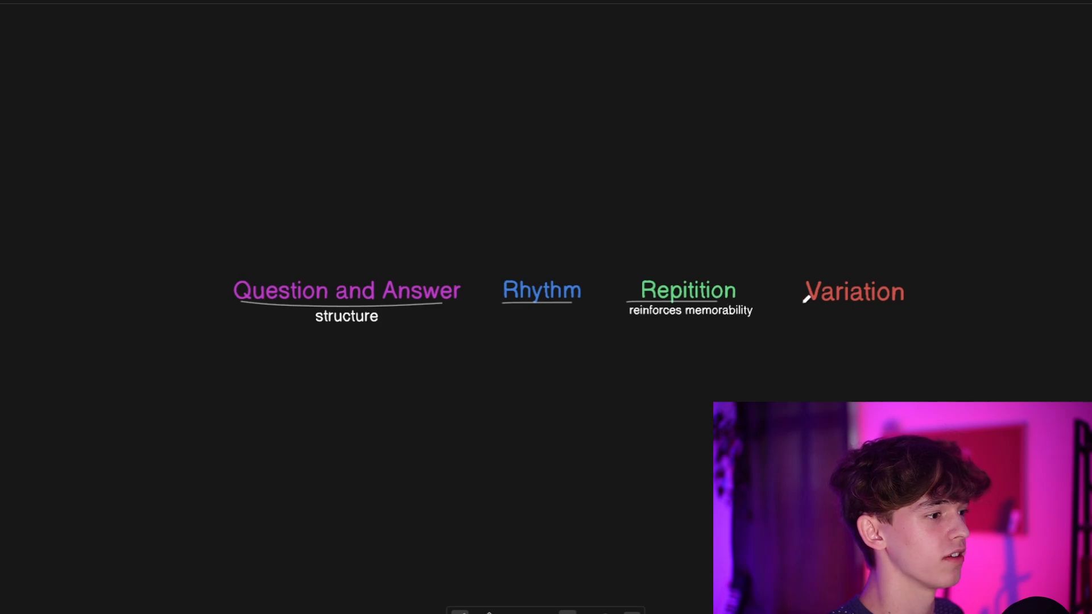
left_click_drag(805, 300, 949, 300)
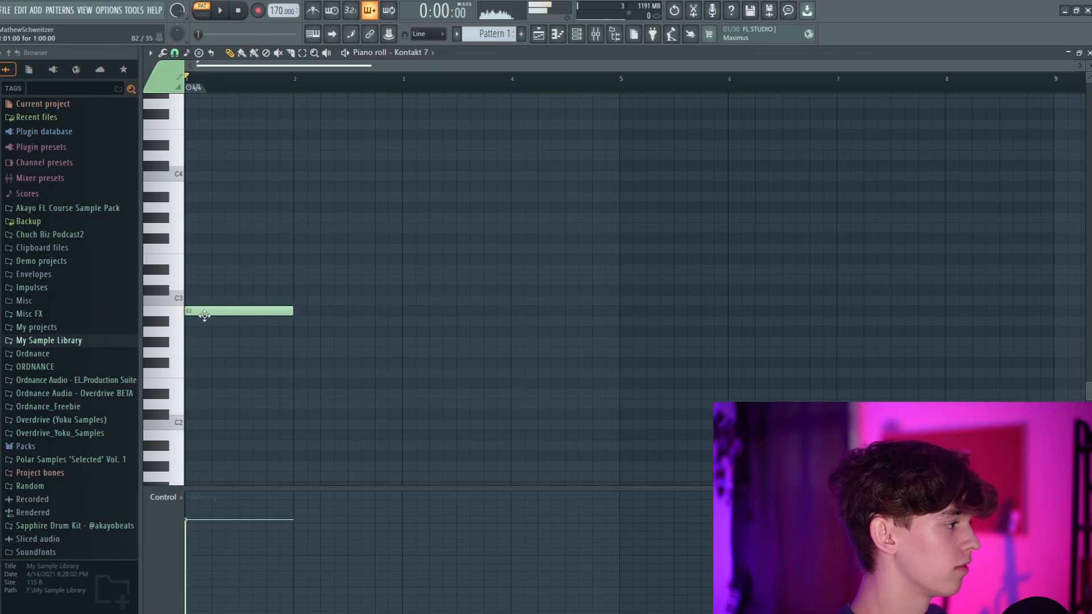
- In FL Studio's piano roll, add one-bar notes C3, D3 and E3 after the B2 note, and duplicate the four-bar sequence
key("space")
left_click(299, 300)
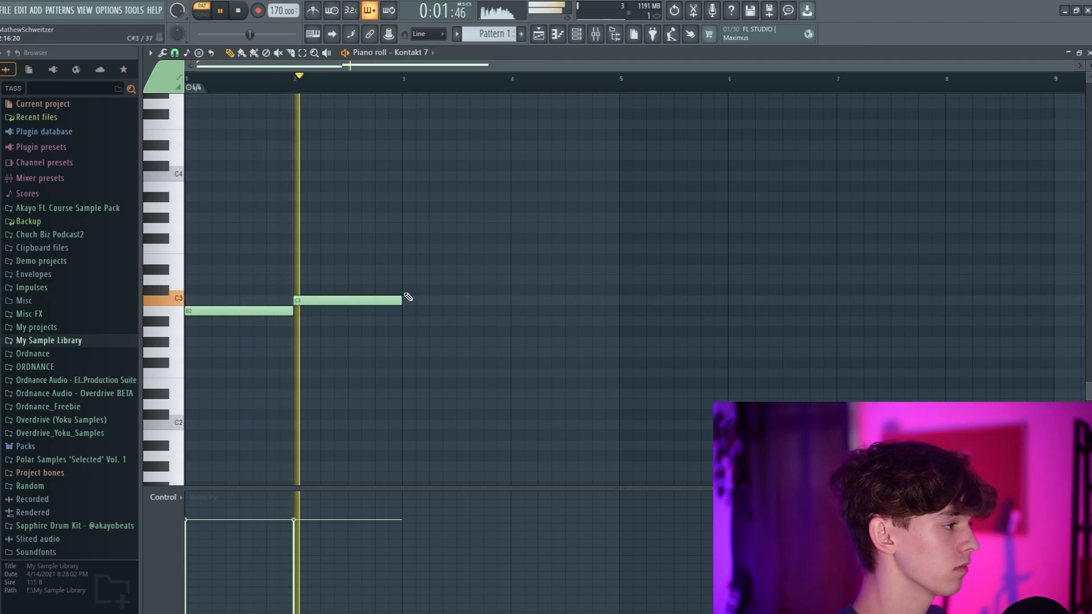
left_click(406, 280)
left_click(514, 259)
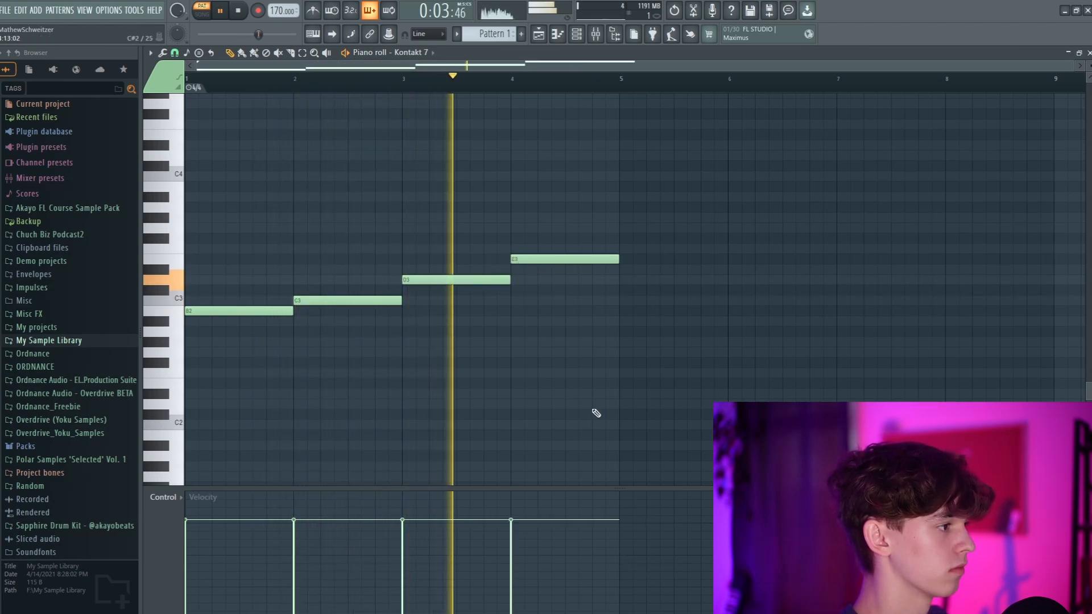
key("space")
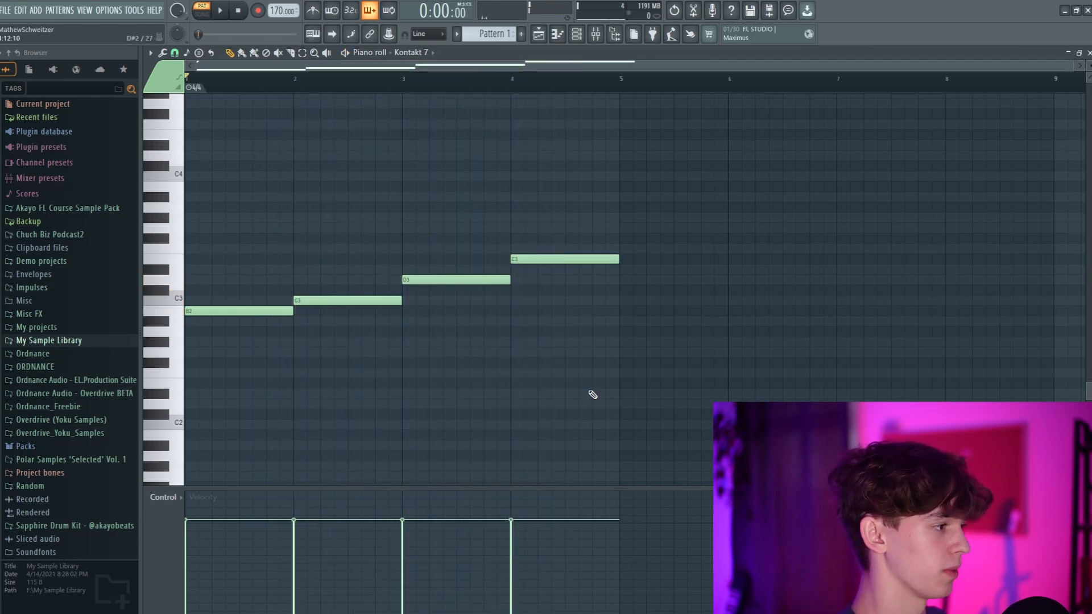
key("ctrl+b")
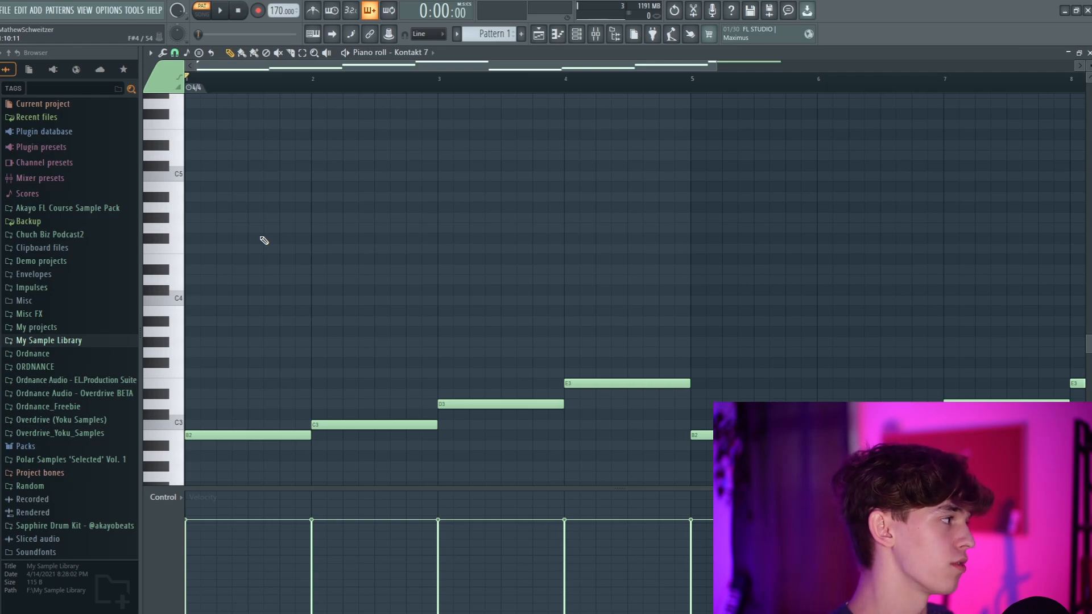
- Draw a rhythm of repeated D5 notes above the first four bars and lengthen the notes to fill the gaps
scroll(331, 268, "up", 2)
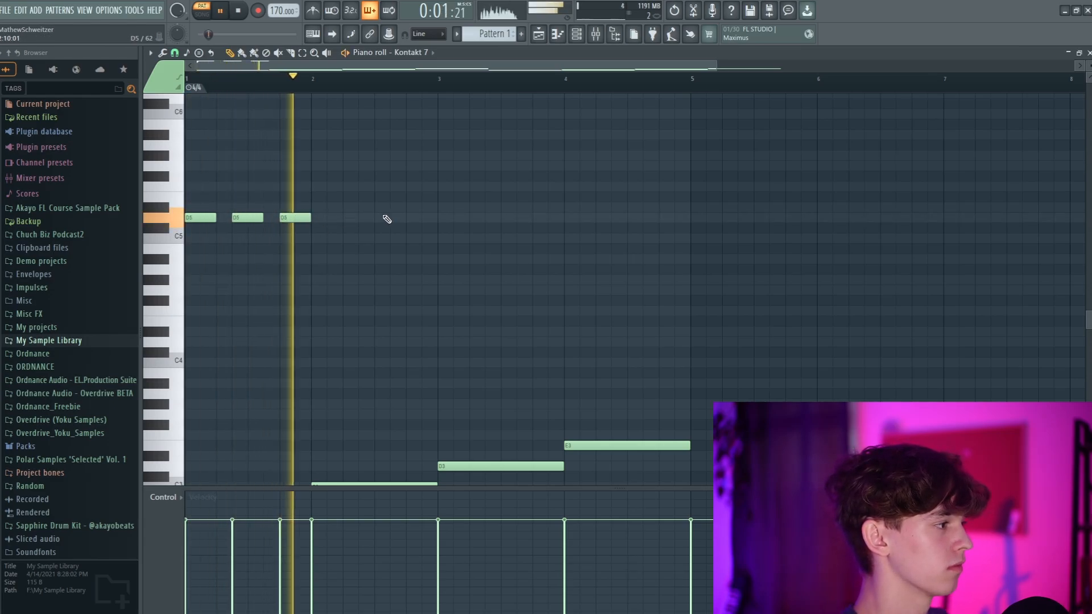
left_click(410, 218)
left_click(455, 217)
key("space")
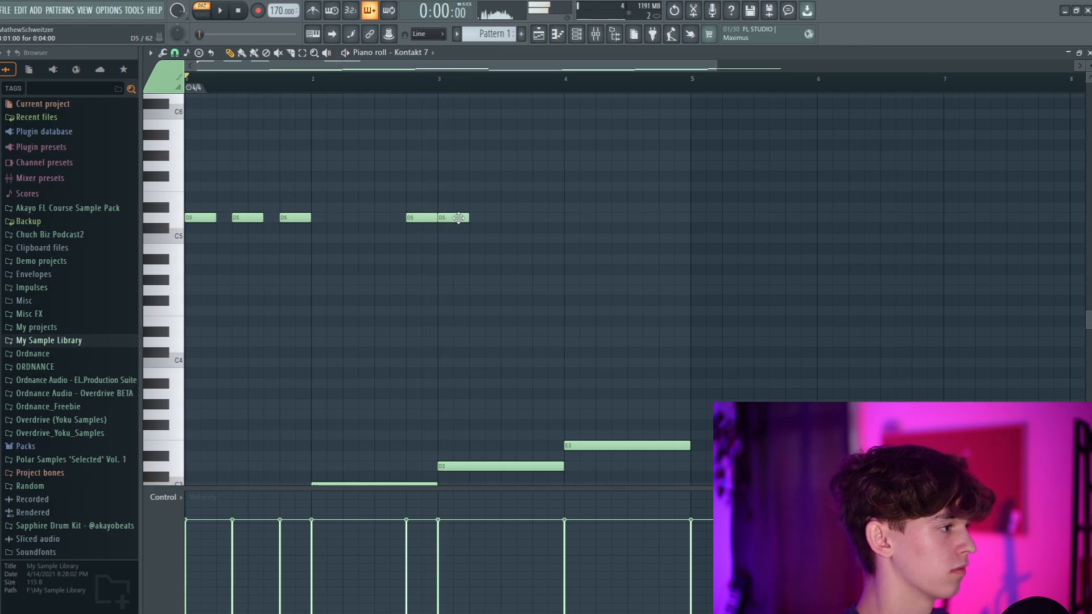
left_click_drag(464, 218, 487, 216)
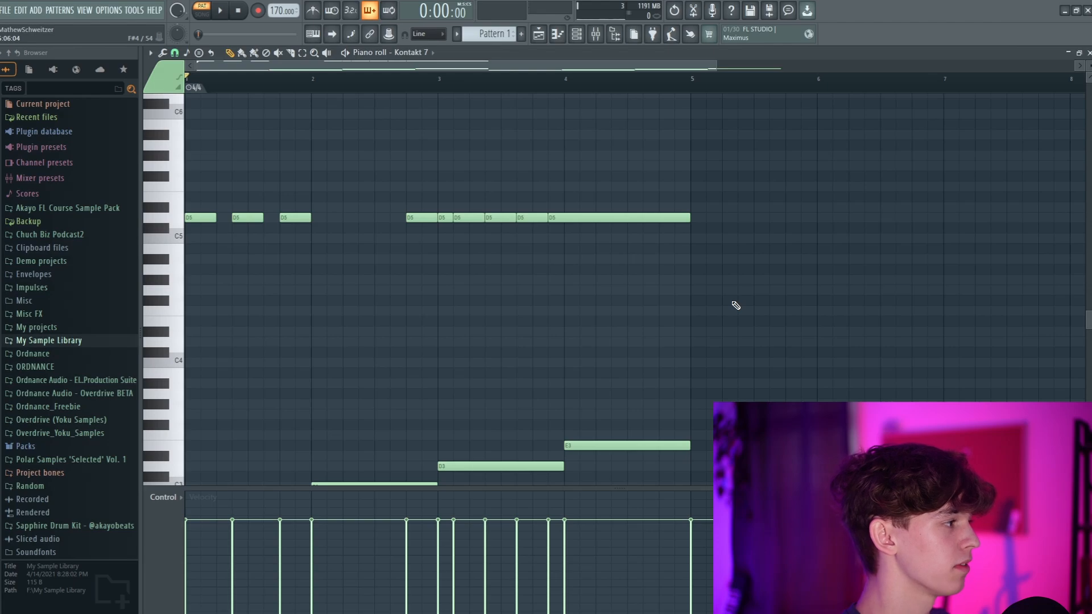
key("space")
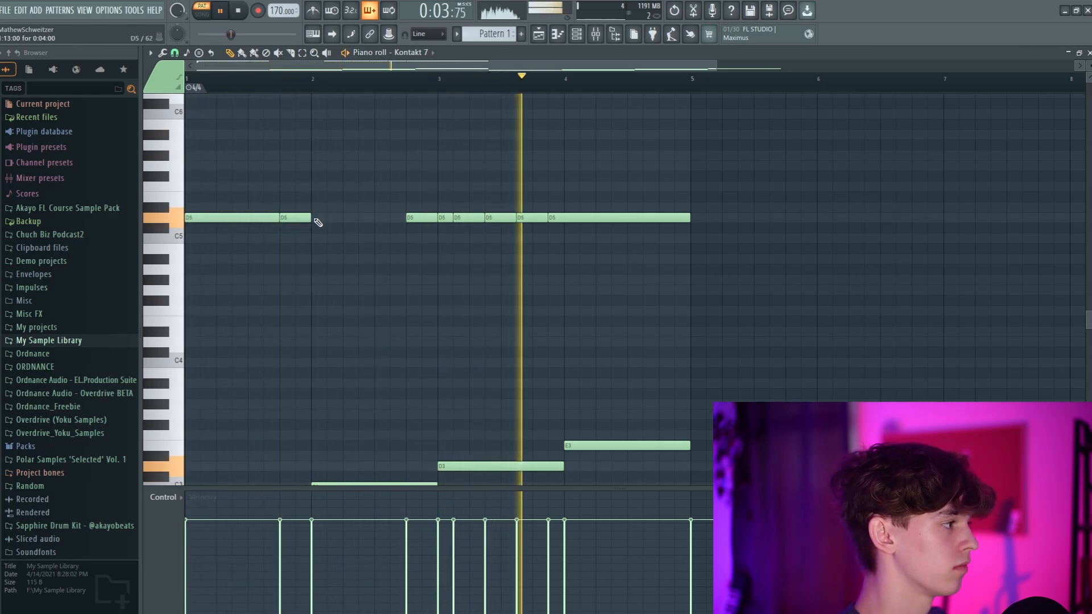
key("space")
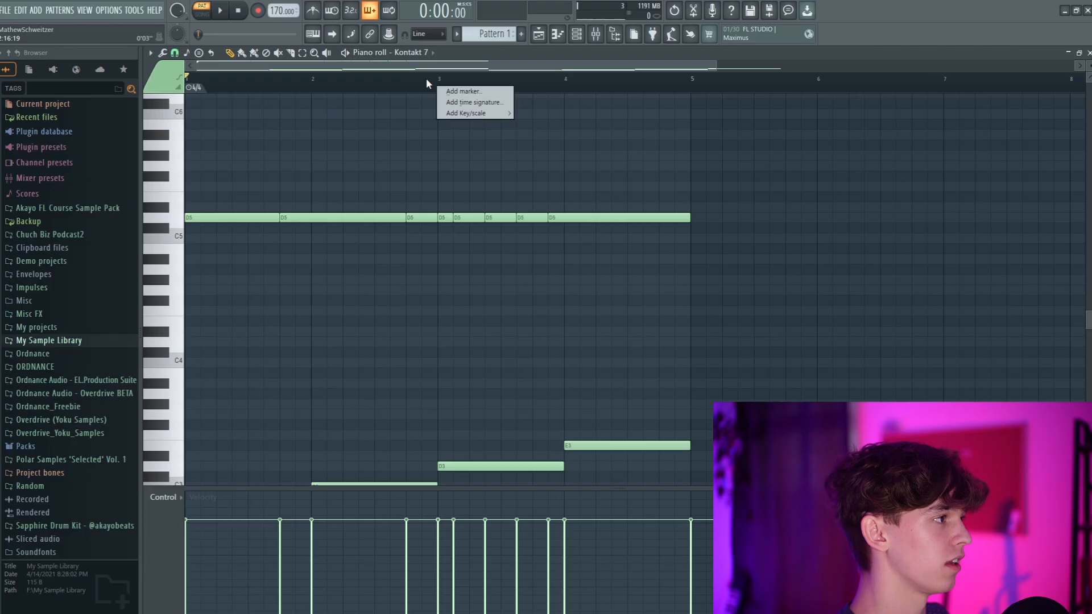
- Audition bars 1–2 as the question and bars 3–4 as the answer, using a separate time selection for each
left_click_drag(437, 81, 164, 81)
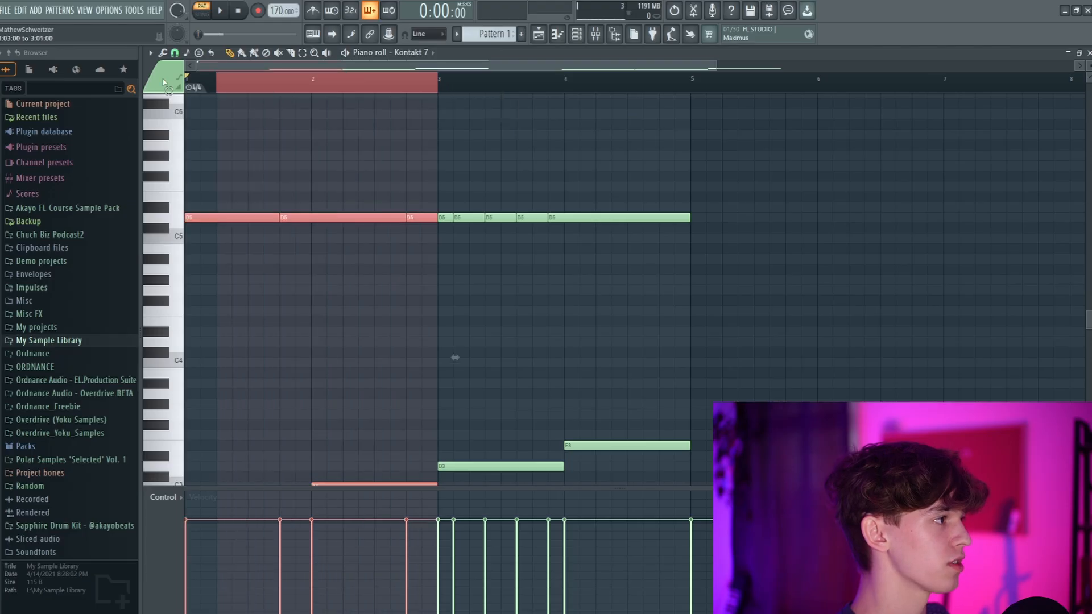
key("space")
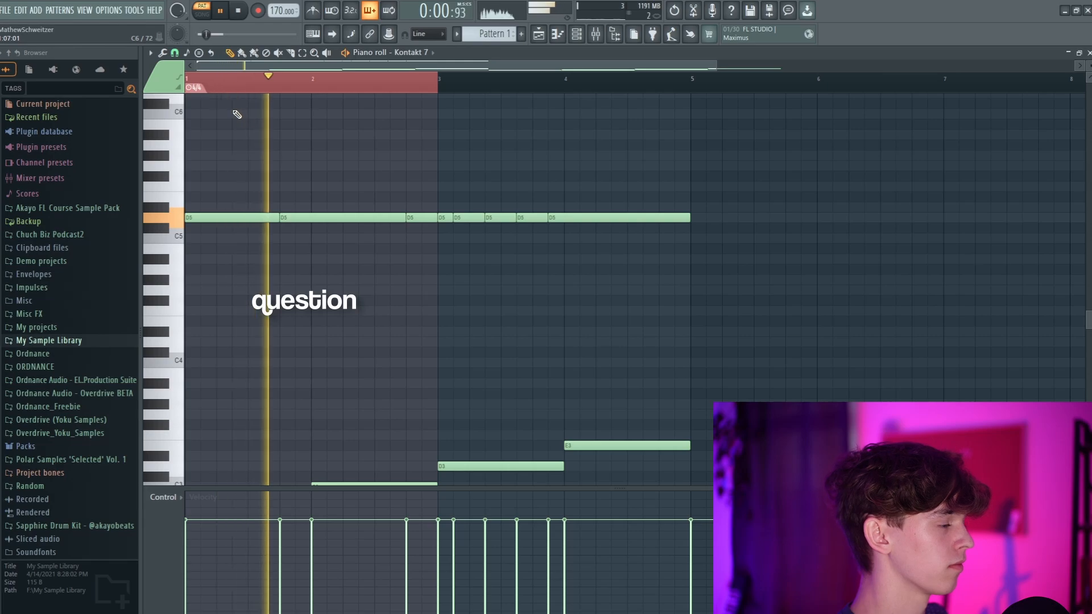
key("space")
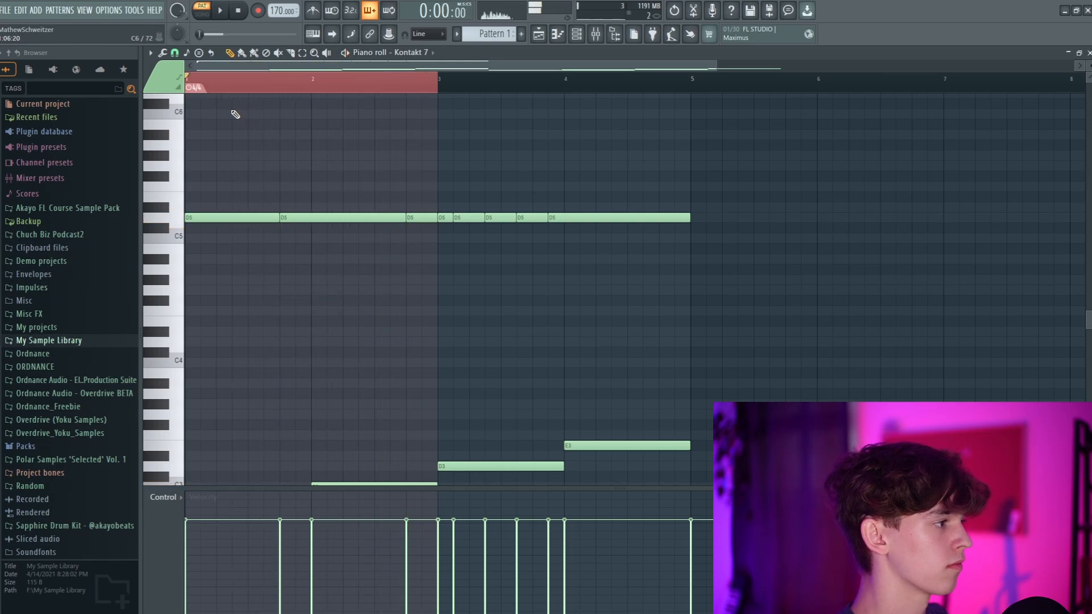
left_click_drag(691, 81, 438, 83)
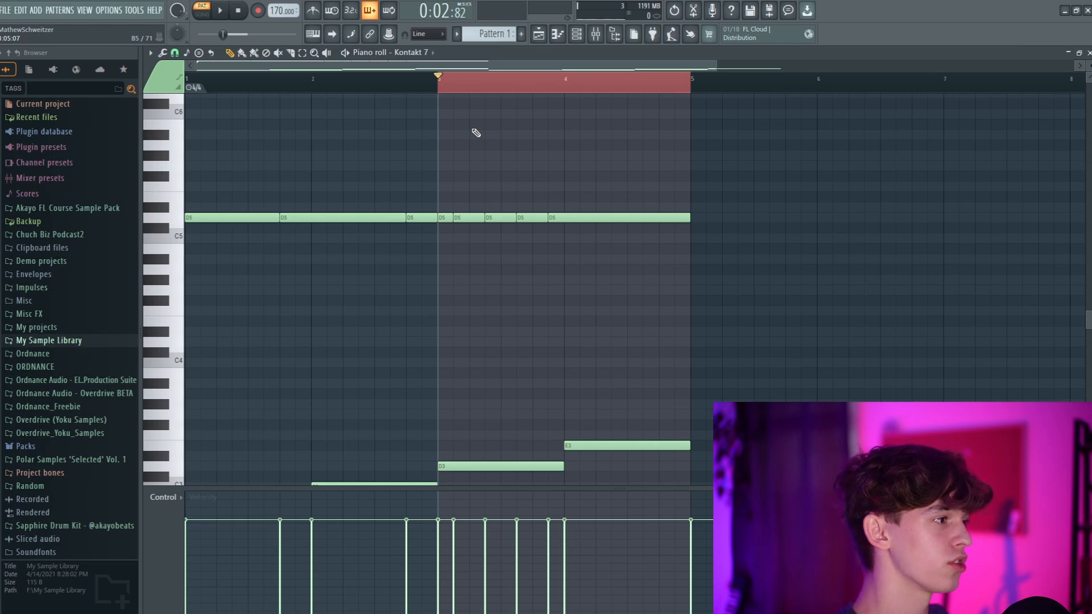
key("space")
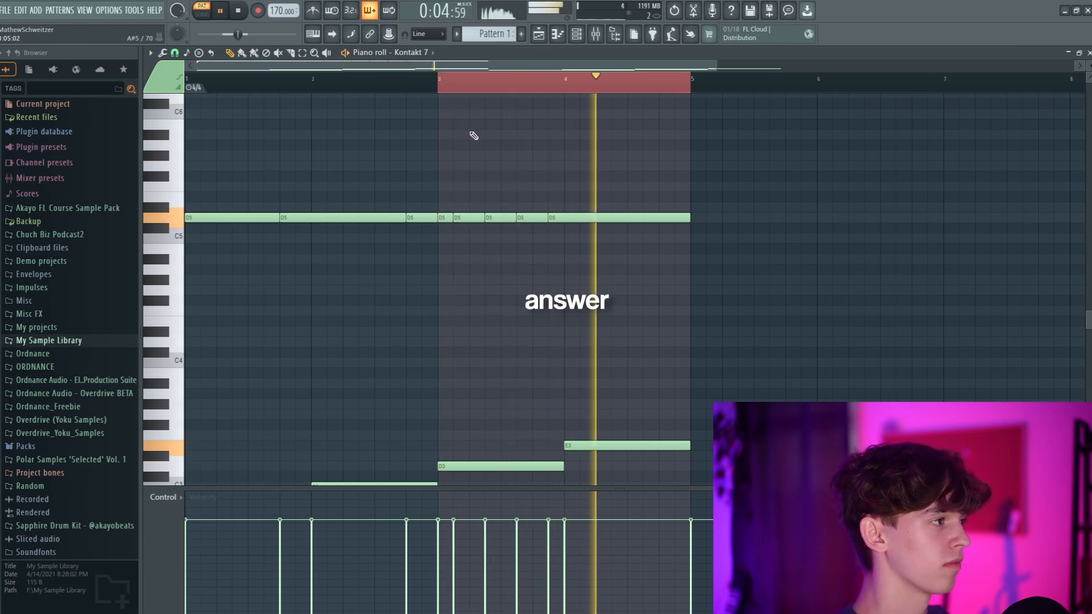
key("space")
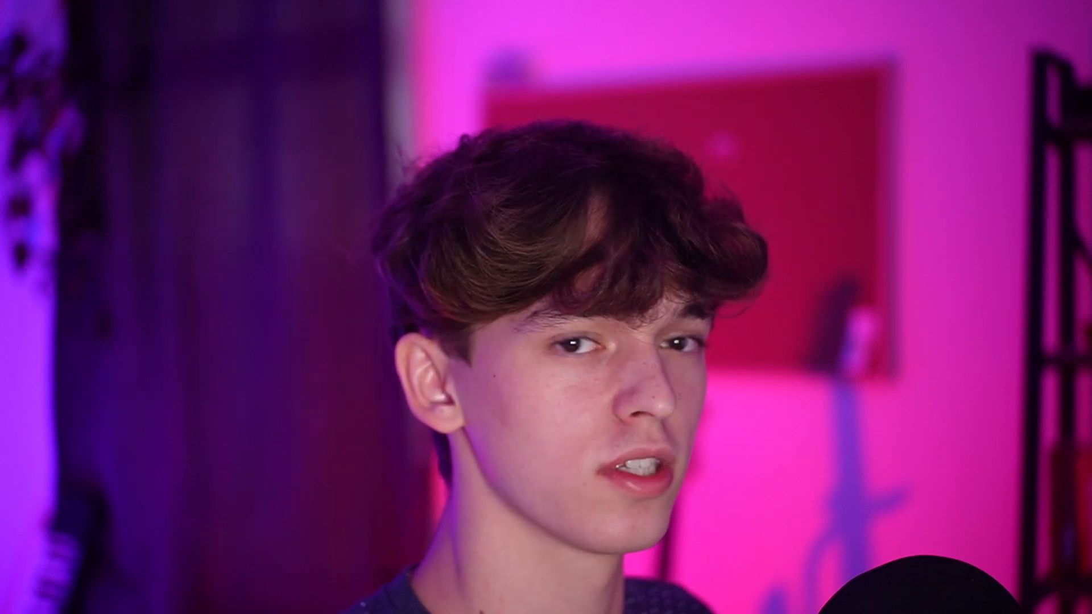
- Repitch the four-bar D5 rhythm into the melody D5, G4, E4, G5, F#5, D5, E5, B4 while auditioning it
key("space")
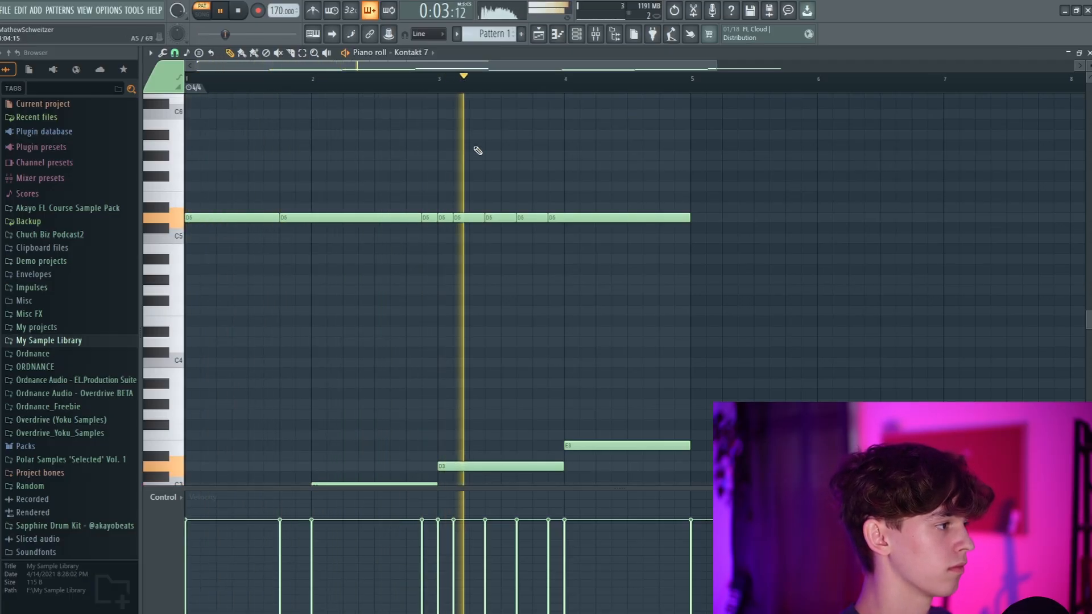
key("space")
scroll(689, 187, "up", 2)
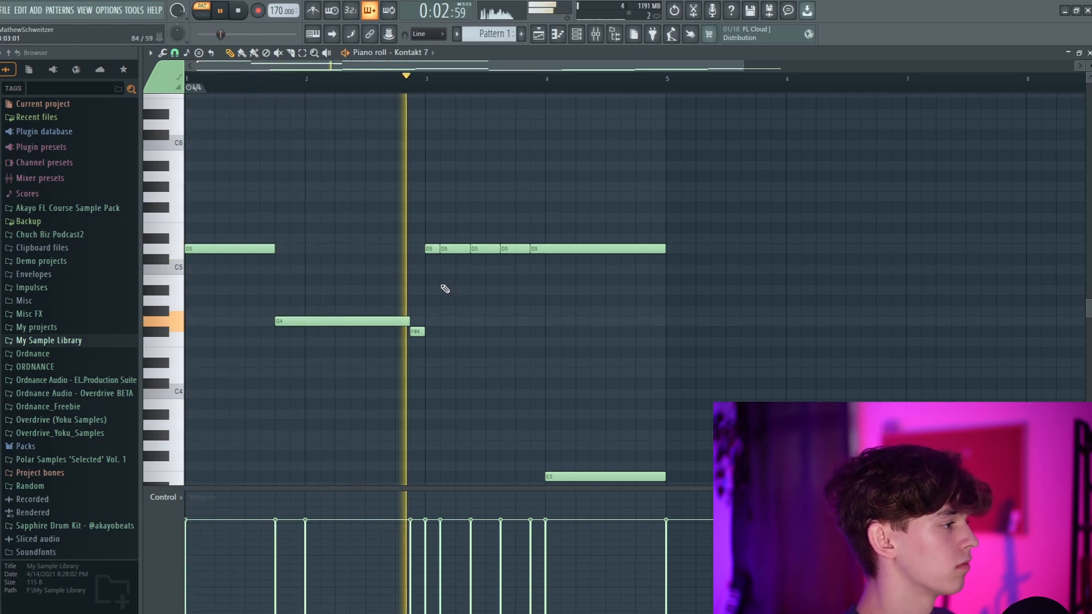
key("space")
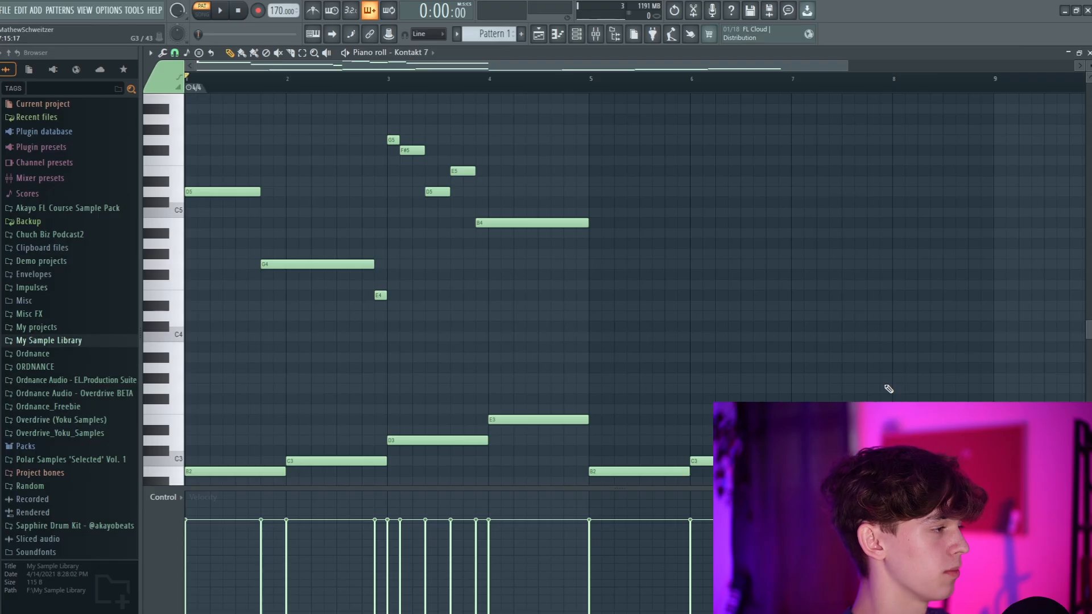
- Transpose all bass and melody notes up one octave and play the pattern back
key("ctrl+Up")
scroll(888, 389, "up", 3)
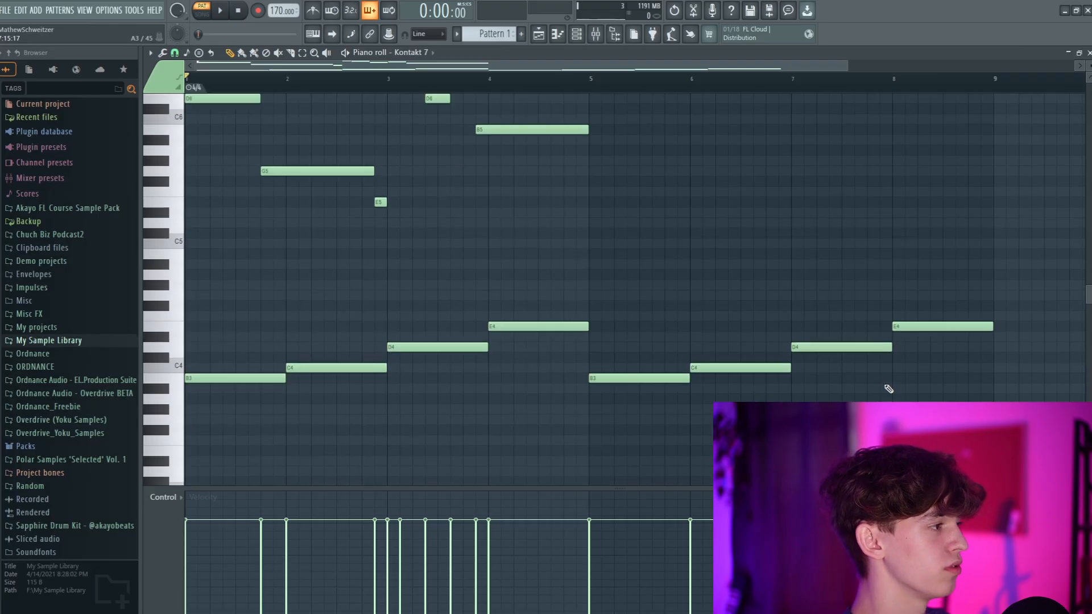
key("space")
scroll(762, 324, "up", 2)
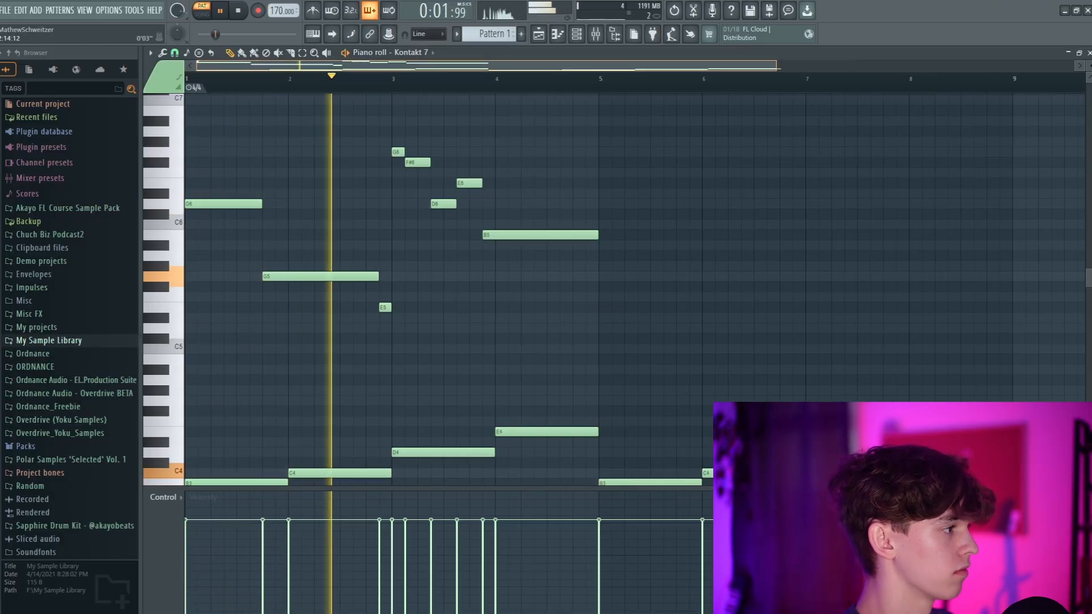
scroll(439, 261, "up", 1)
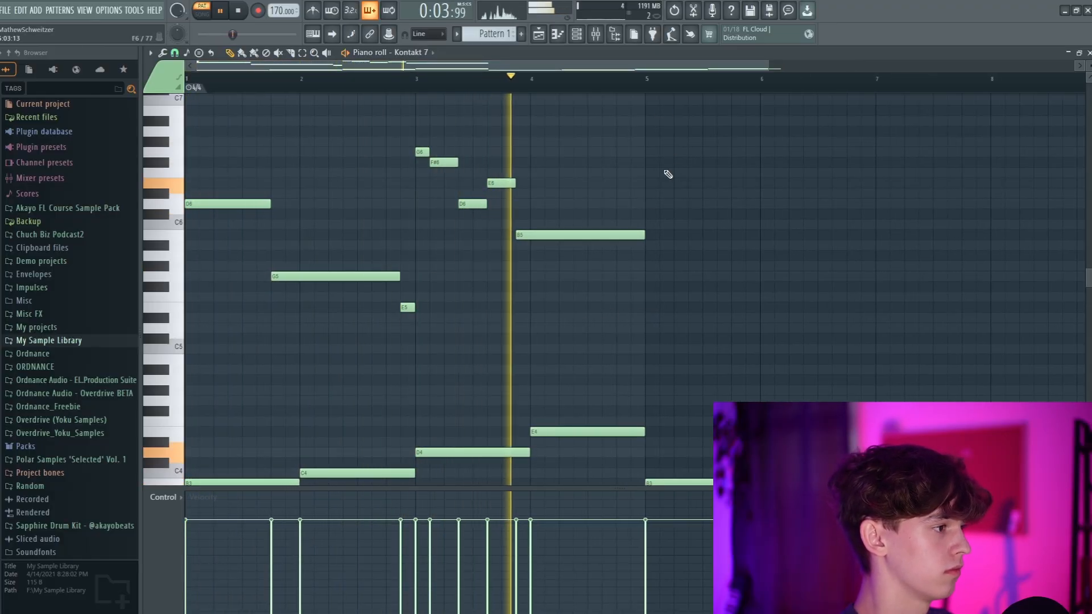
key("space")
scroll(400, 188, "up", 1)
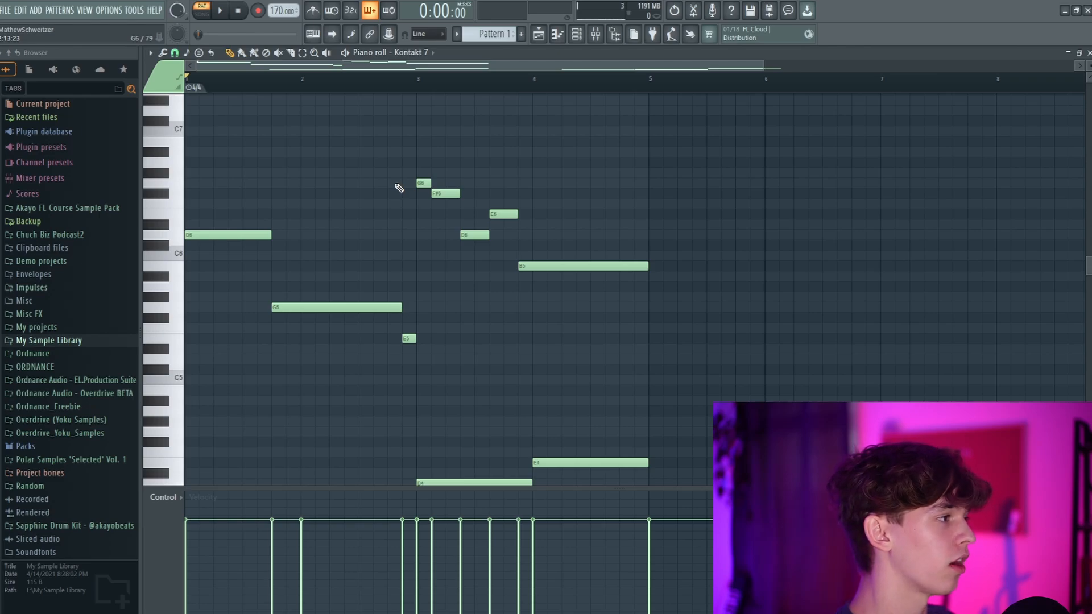
- Mark out the melody's question phrase in bars 1–2 and its answer in bars 3–4, and audition the answer
left_click_drag(398, 160, 195, 432)
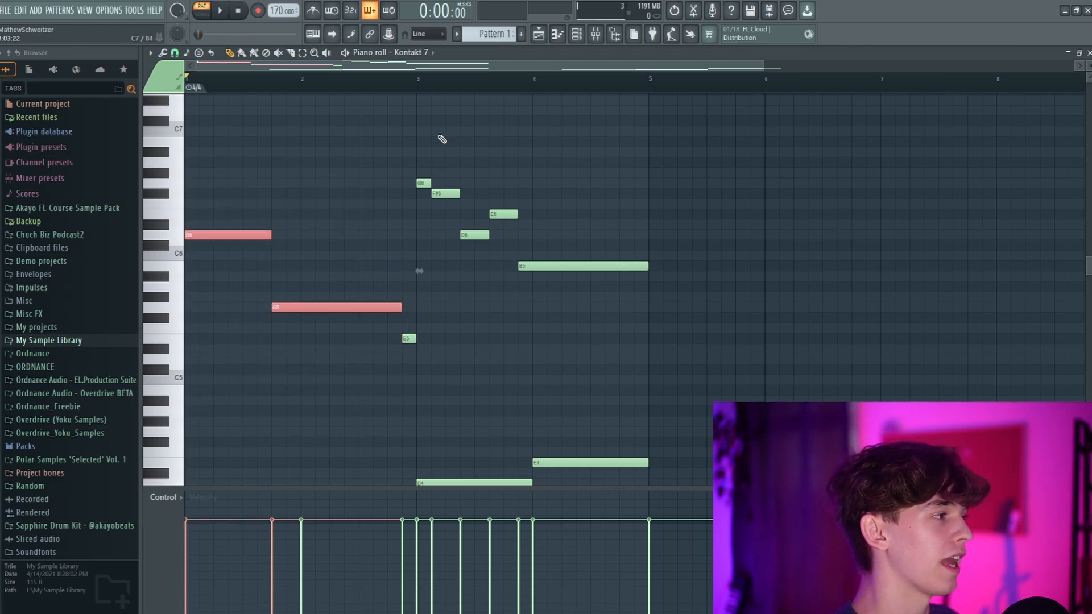
left_click_drag(427, 127, 694, 322)
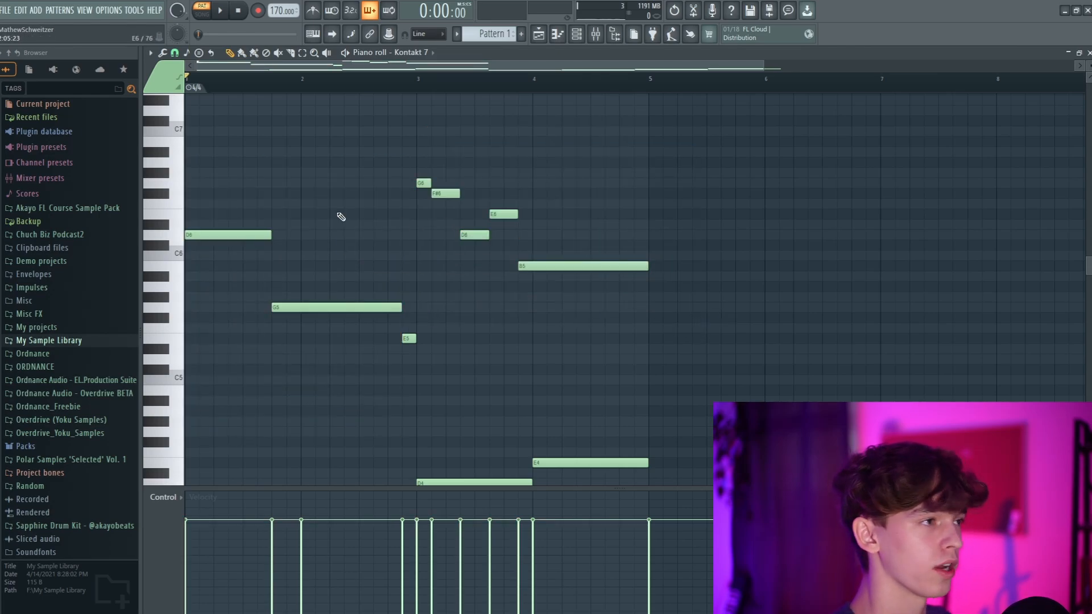
left_click_drag(421, 87, 3, 111)
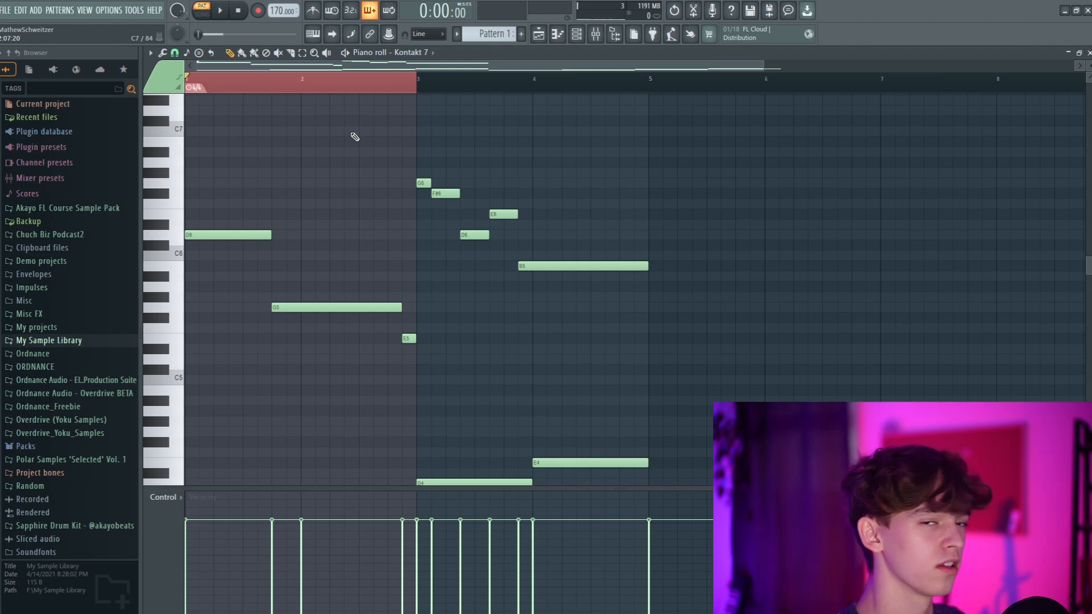
left_click_drag(418, 81, 651, 89)
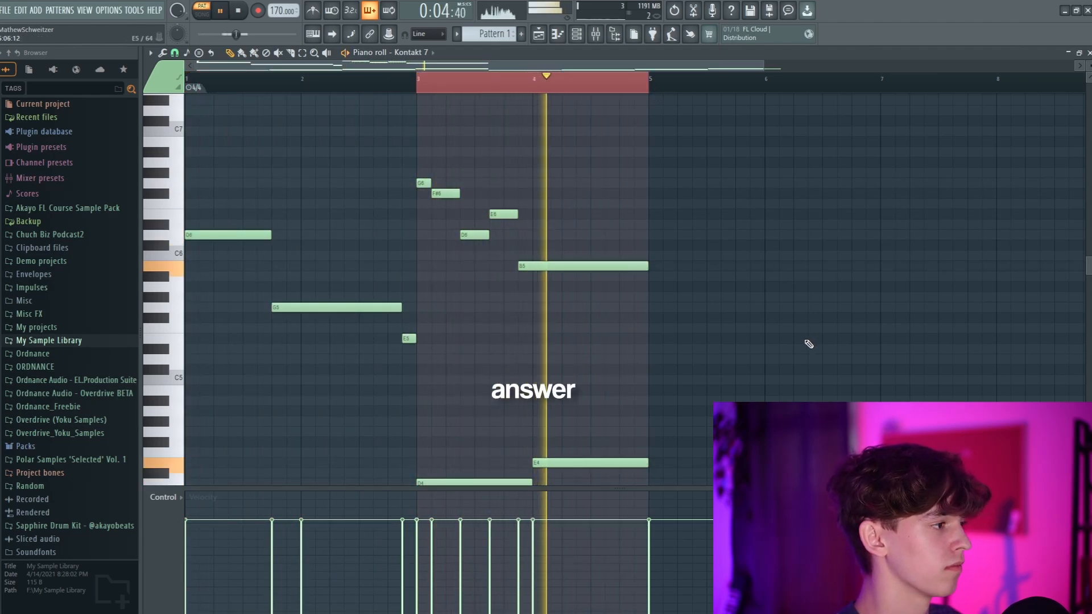
key("space")
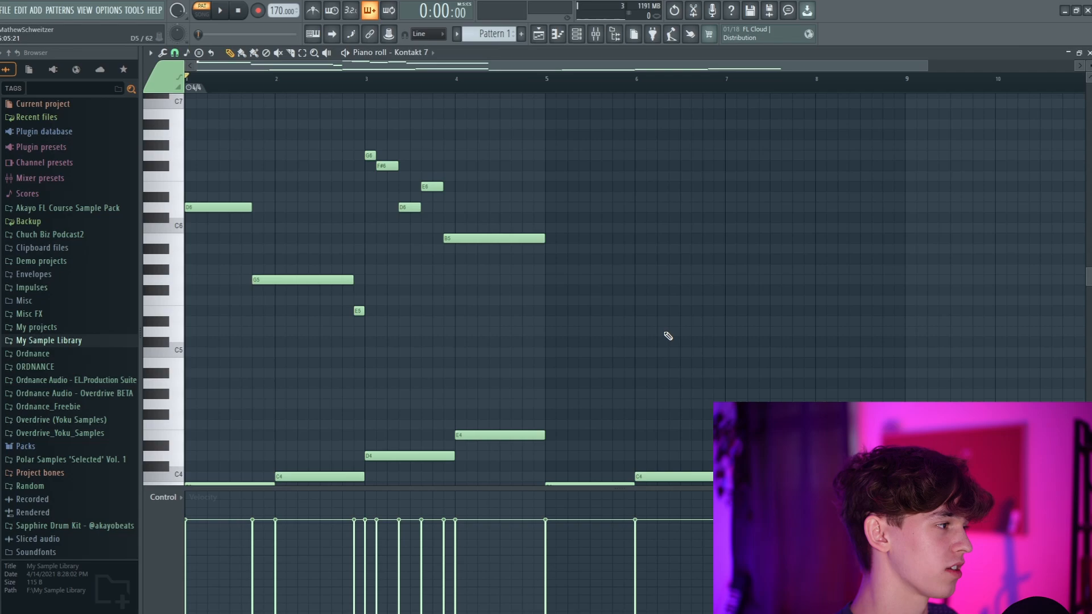
- Duplicate the four-bar melody into bars 5–8 and repitch the first two notes of bar 7 to D6 and B5
left_click_drag(667, 336, 186, 94)
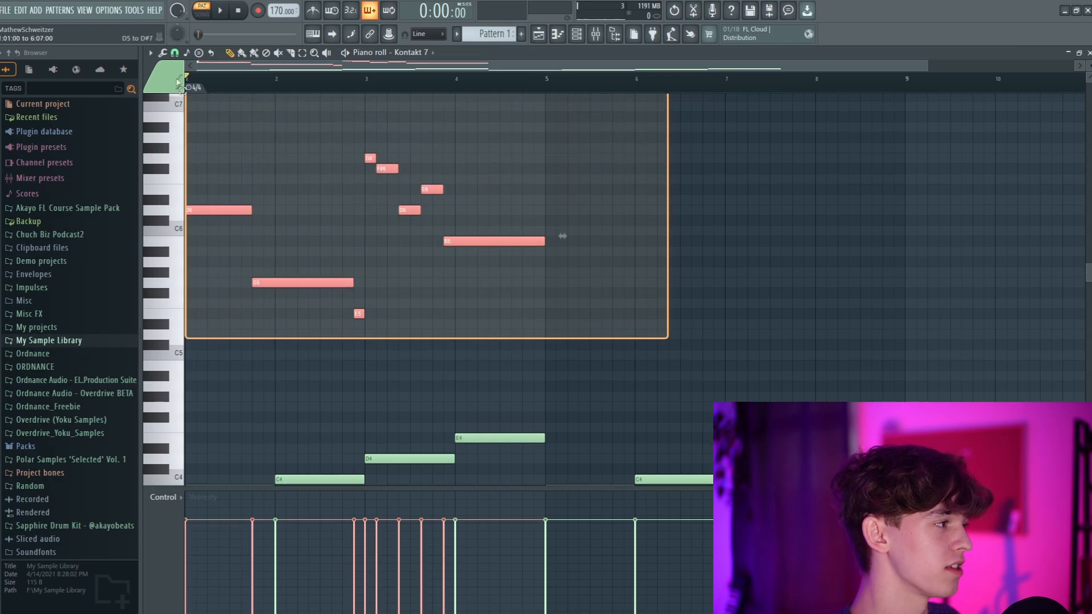
key("ctrl+b")
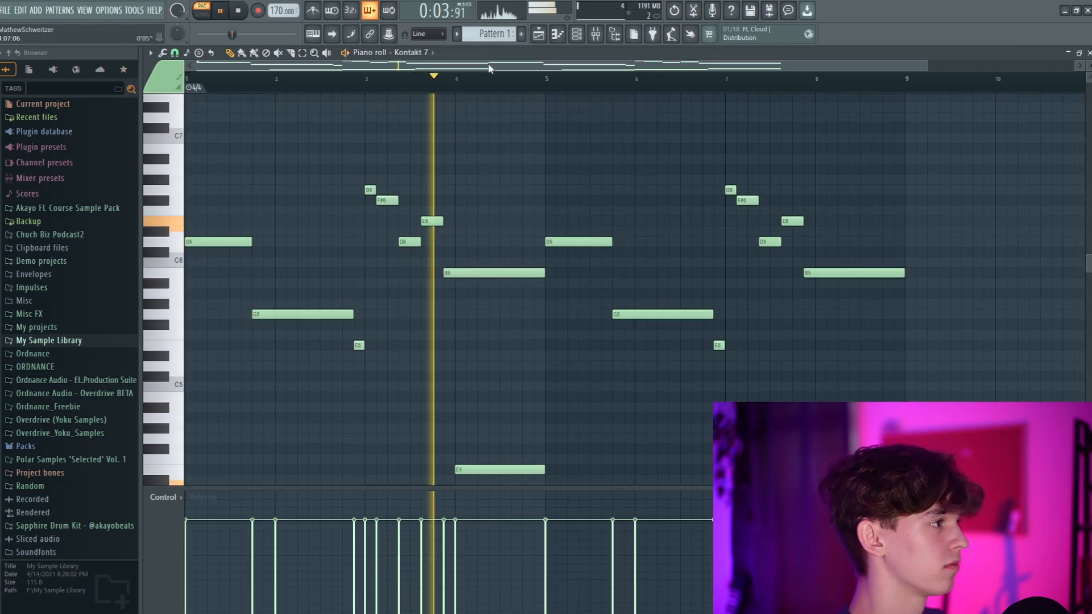
scroll(490, 74, "up", 1)
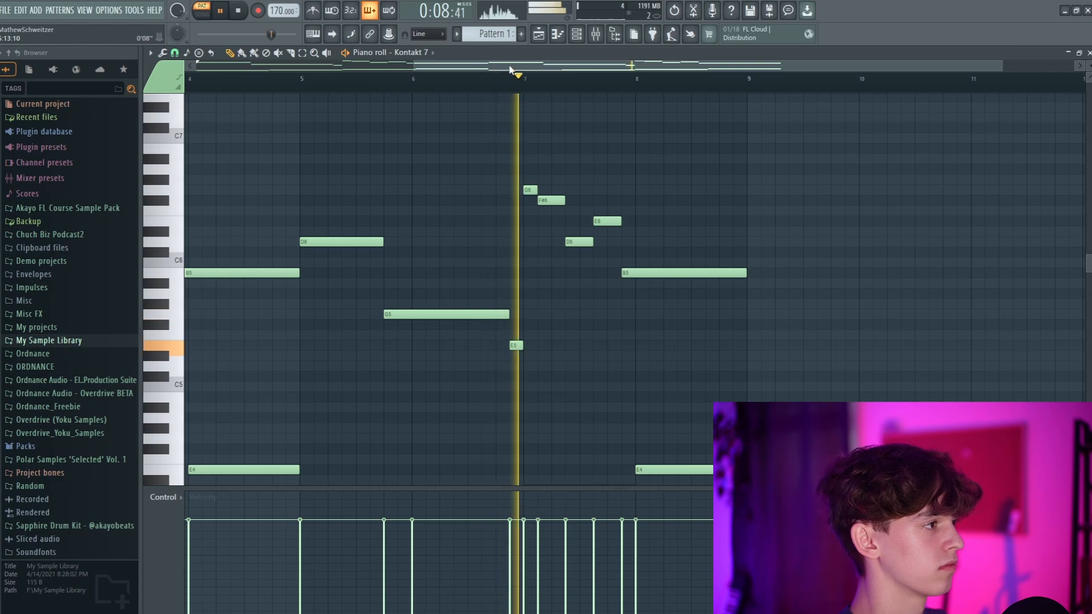
scroll(508, 67, "down", 3)
scroll(529, 78, "down", 1)
key("space")
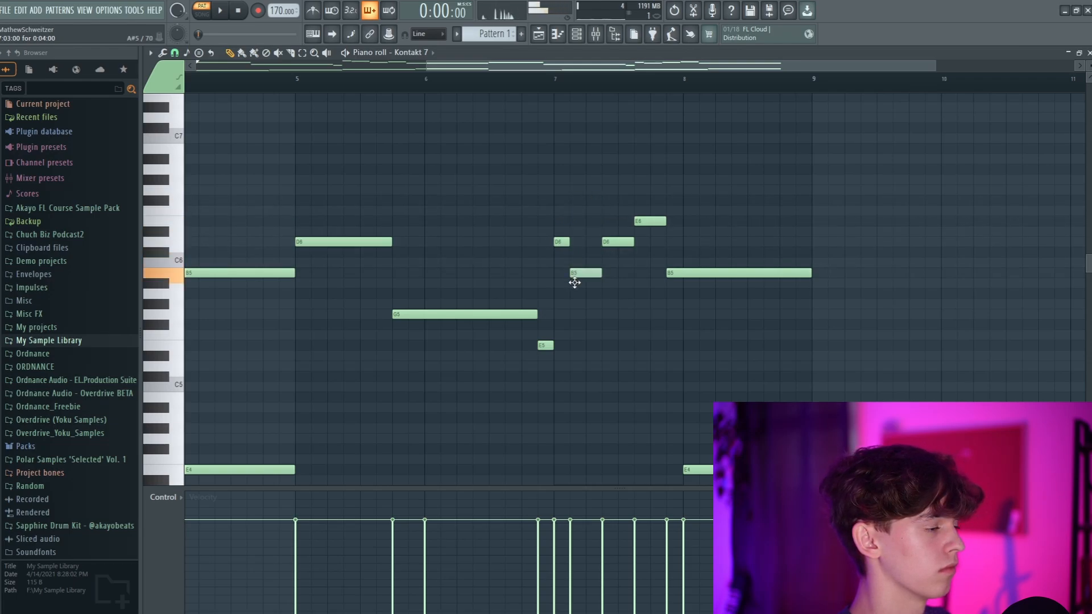
- Repitch the last three melody notes in bars 7–8 to A5, B5 and G5, and play the eight-bar pattern back
key("space")
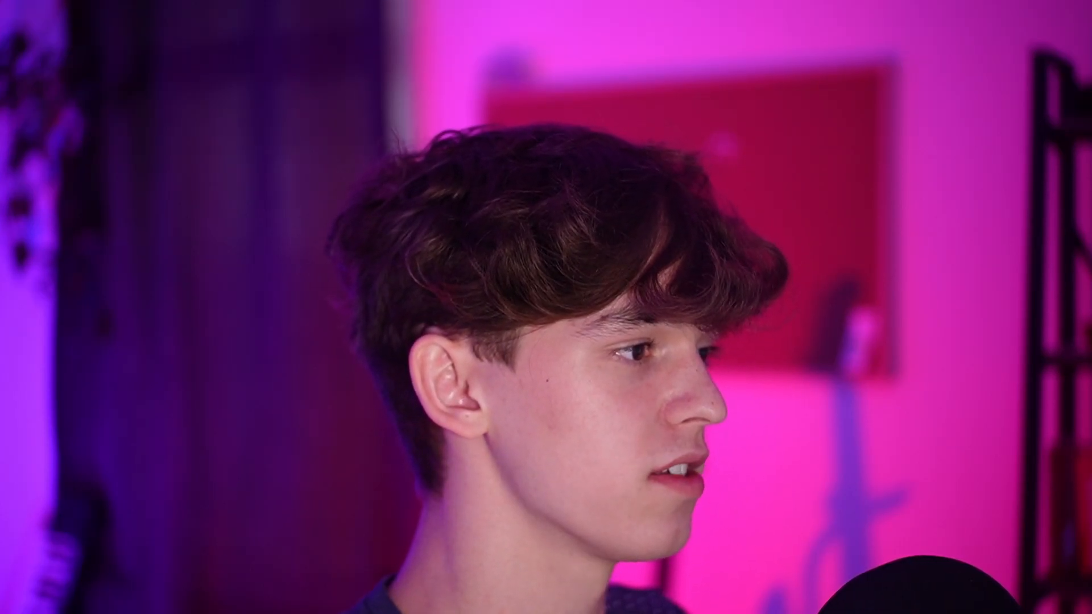
left_click(616, 241)
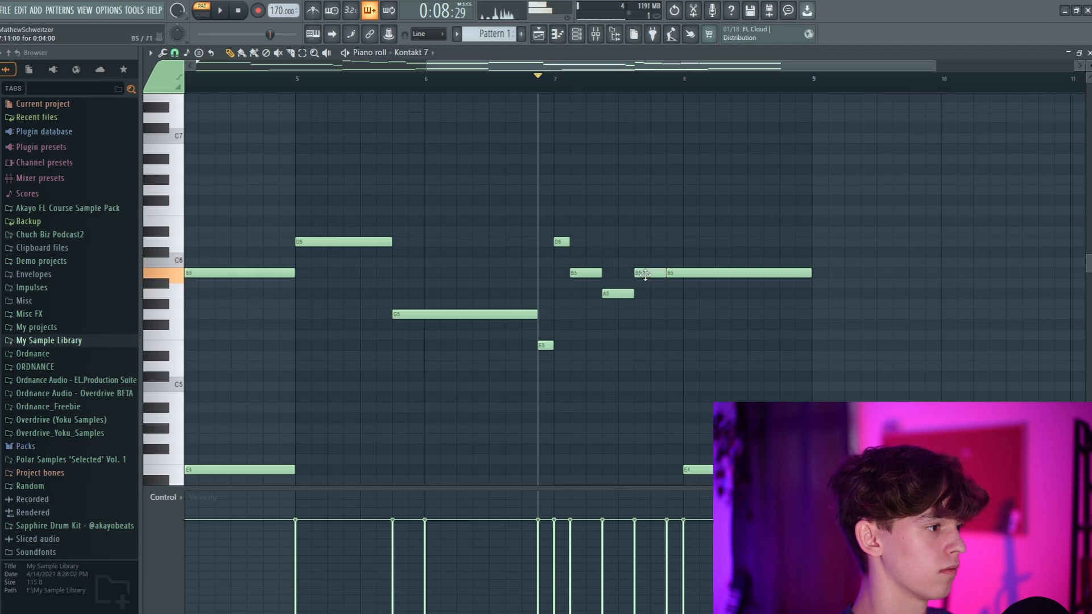
key("space")
left_click_drag(674, 275, 677, 324)
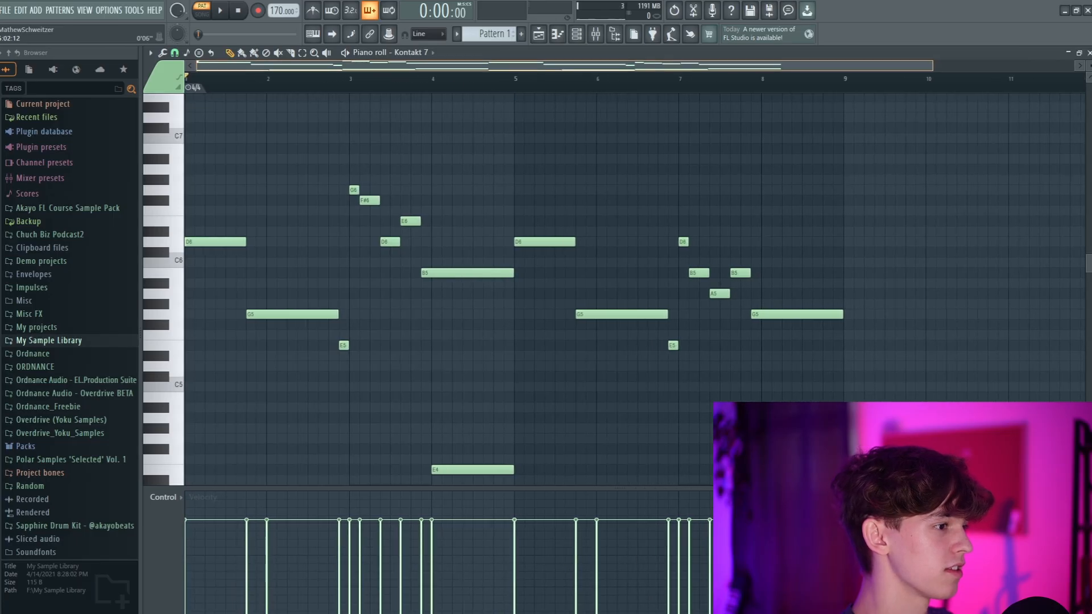
scroll(512, 212, "up", 1)
key("space")
scroll(500, 216, "up", 4)
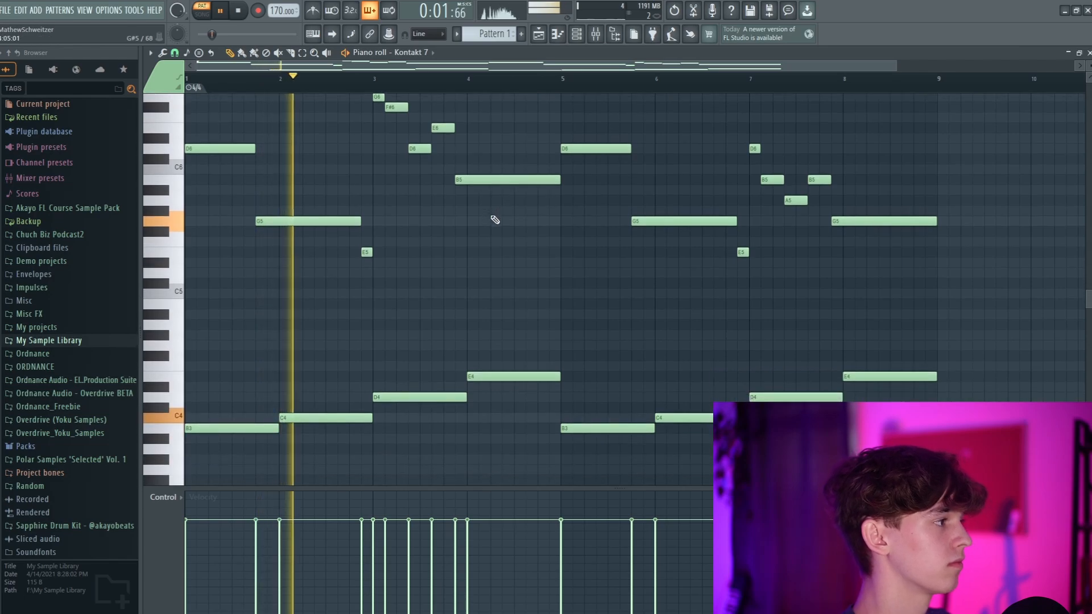
scroll(494, 219, "up", 1)
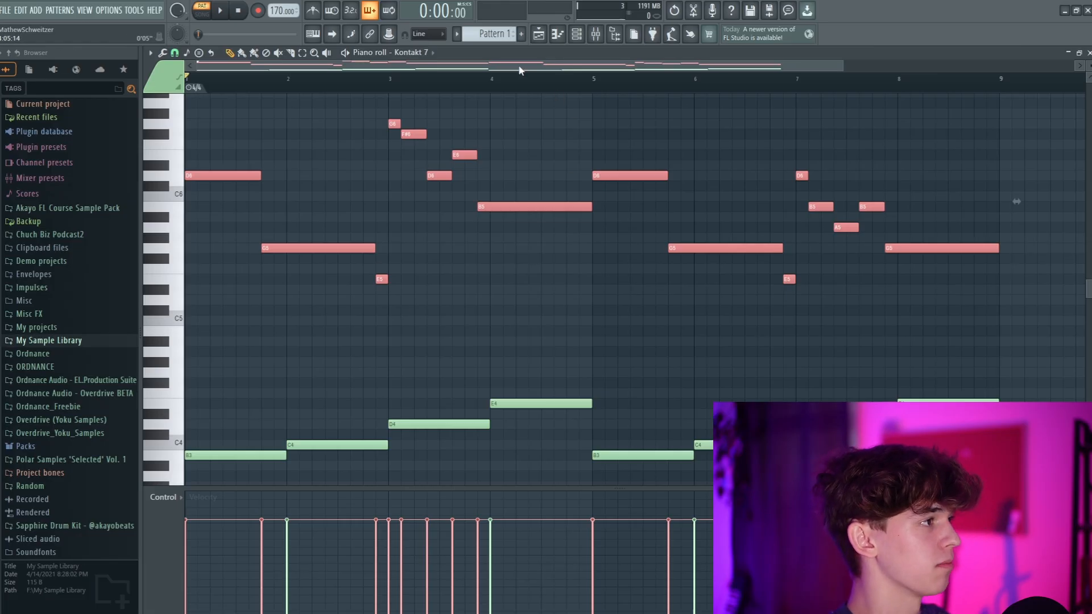
- Move the melody notes into a new Pattern 2 and place Pattern 2 on Track 3 above Pattern 1 on Track 4
left_click(521, 33)
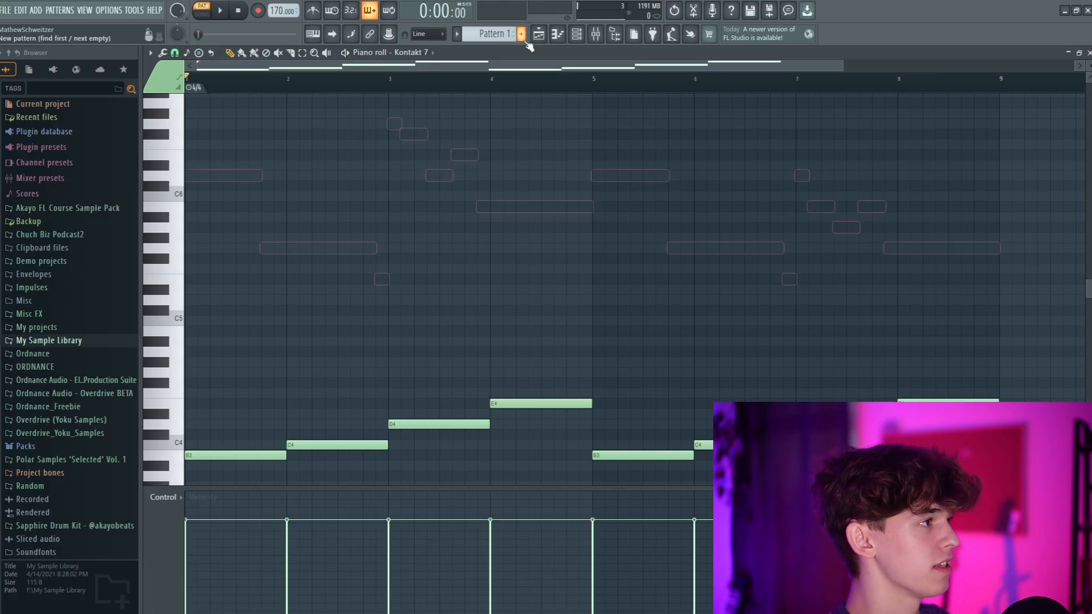
left_click(522, 38)
key("Return")
left_click_drag(500, 162, 304, 154)
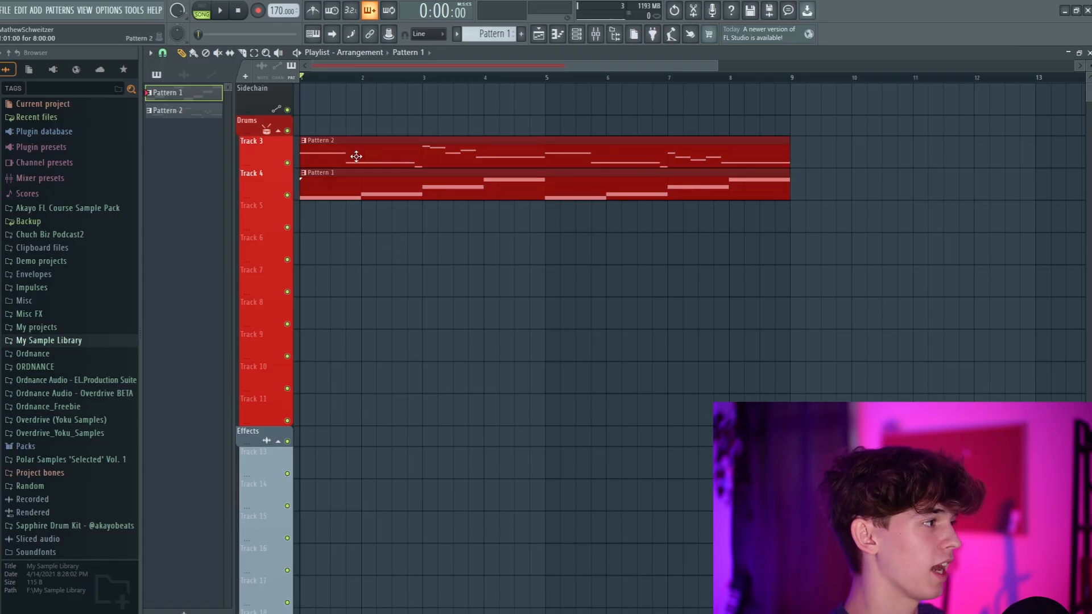
- Move both pattern clips to bar 5, and shift Pattern 2's melody one bar later with its clip starting at bar 4
left_click_drag(356, 158, 617, 180)
left_click(548, 160)
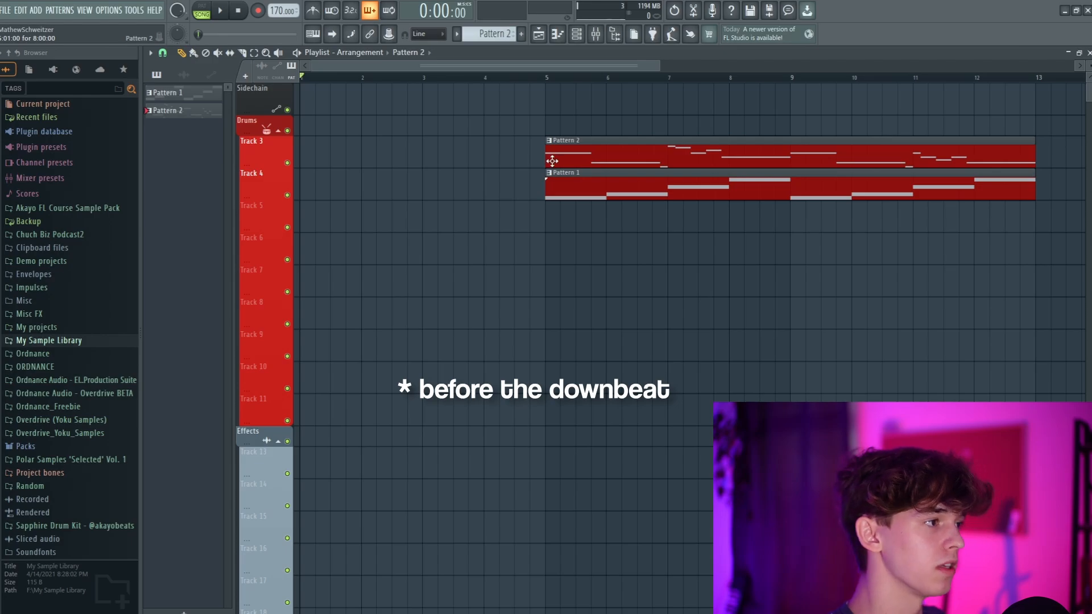
double_click(584, 148)
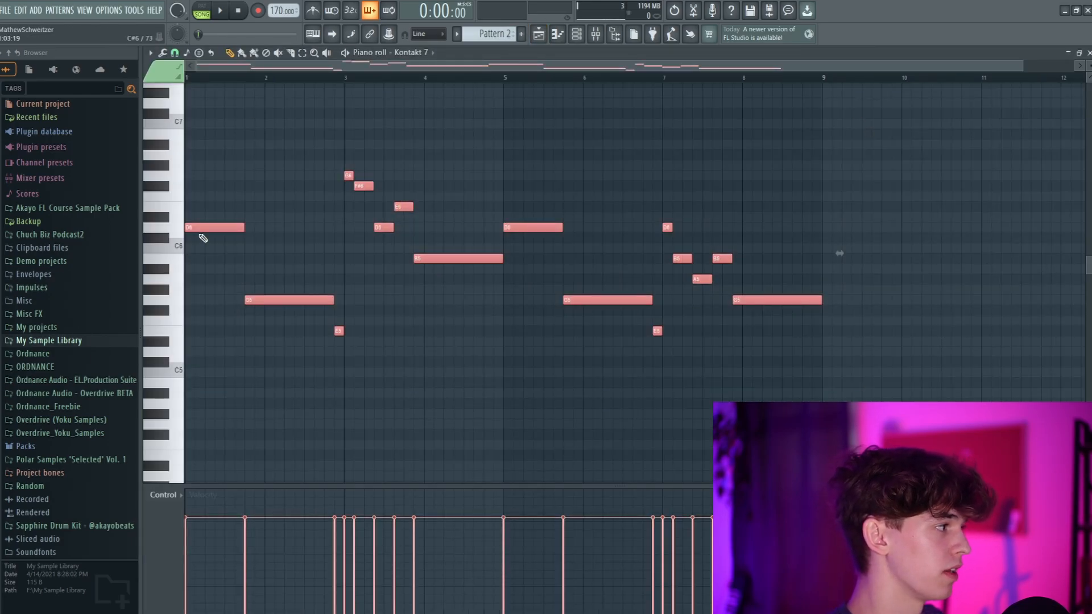
left_click_drag(199, 228, 219, 229)
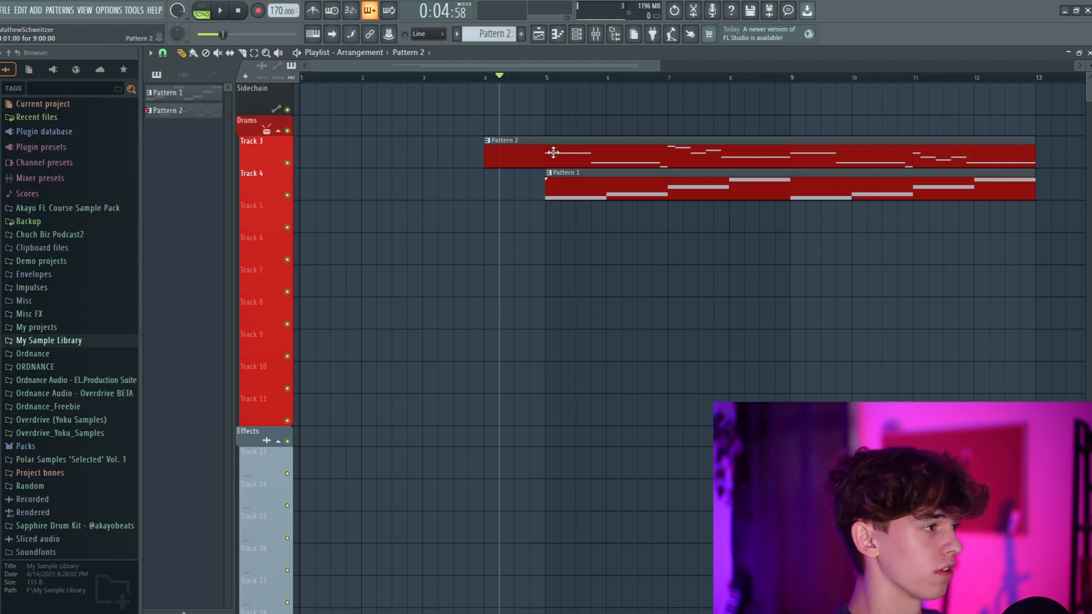
- Add a rising pickup run of G5, A5, B5, D6 and E6 before bar 2 in Pattern 2 and audition it
double_click(552, 152)
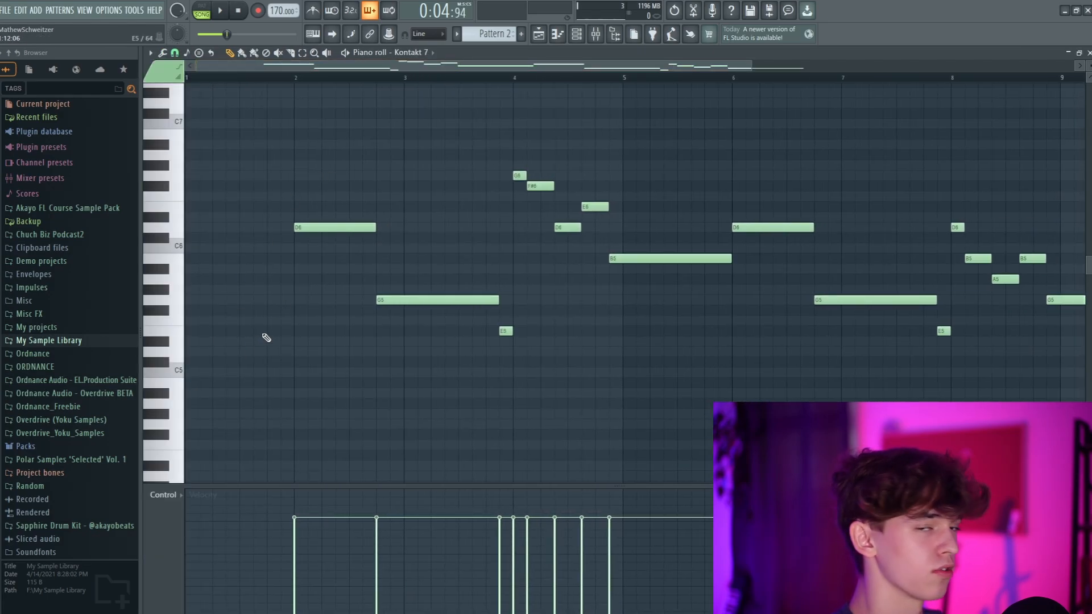
key("l")
scroll(239, 239, "down", 2)
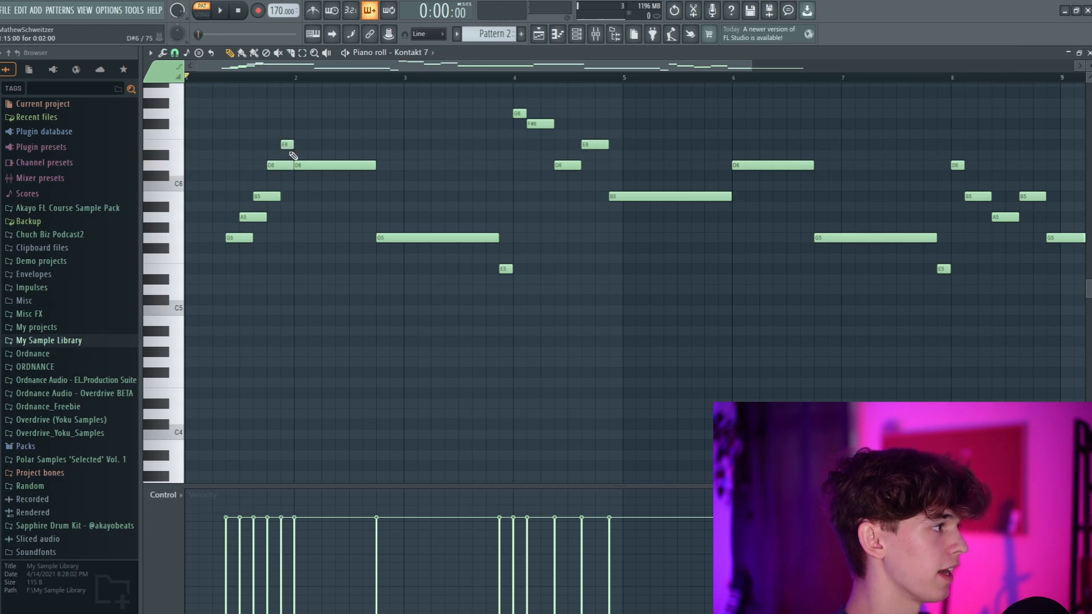
key("space")
scroll(297, 360, "up", 1)
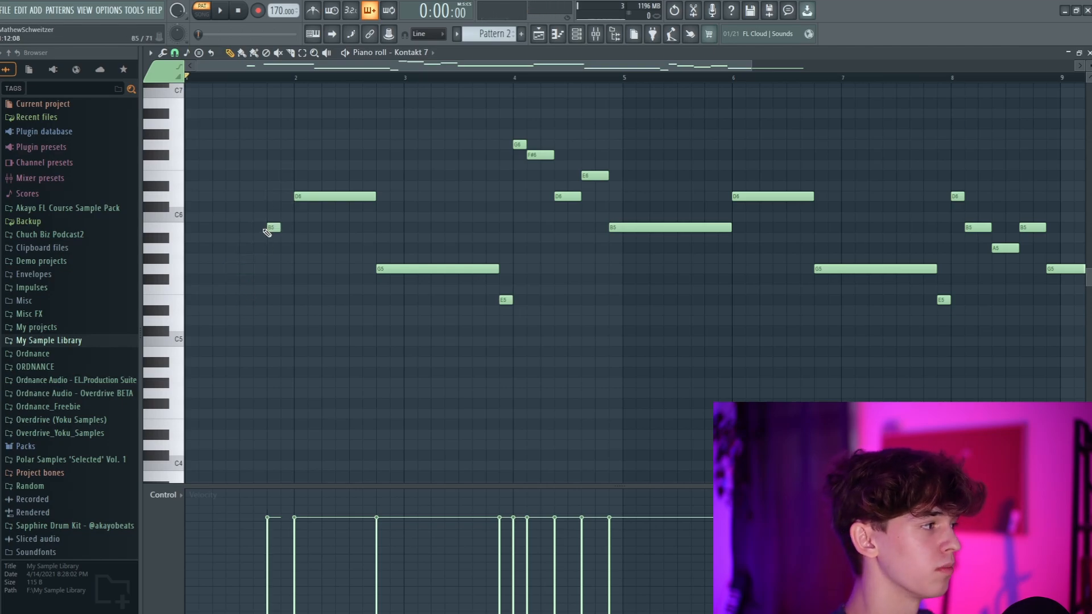
- Play the arrangement from just after bar 4 to hear the pickup run lead into both patterns
left_click(428, 80)
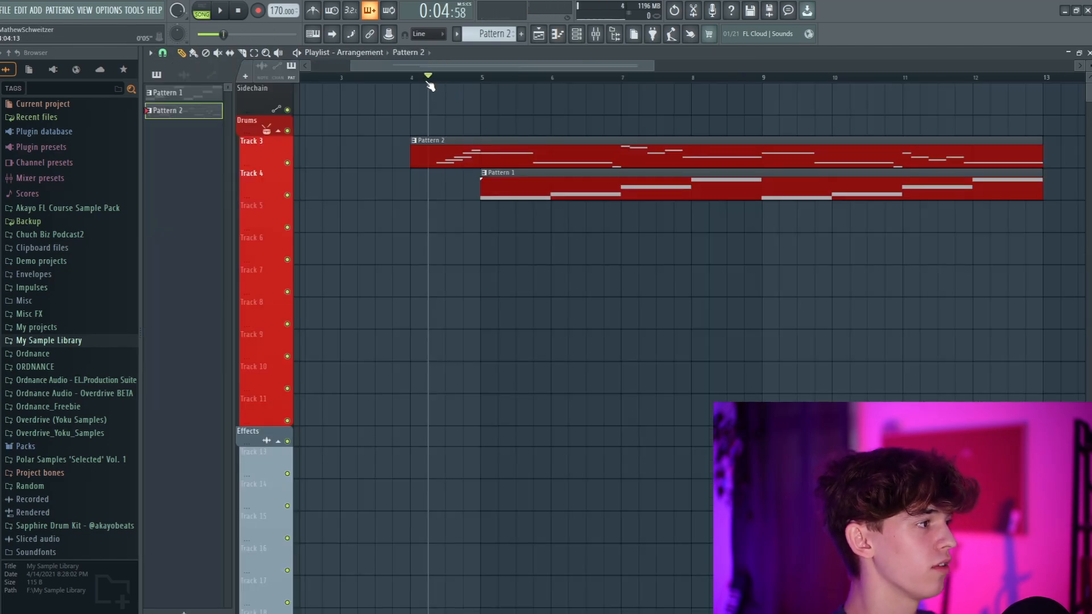
key("space")
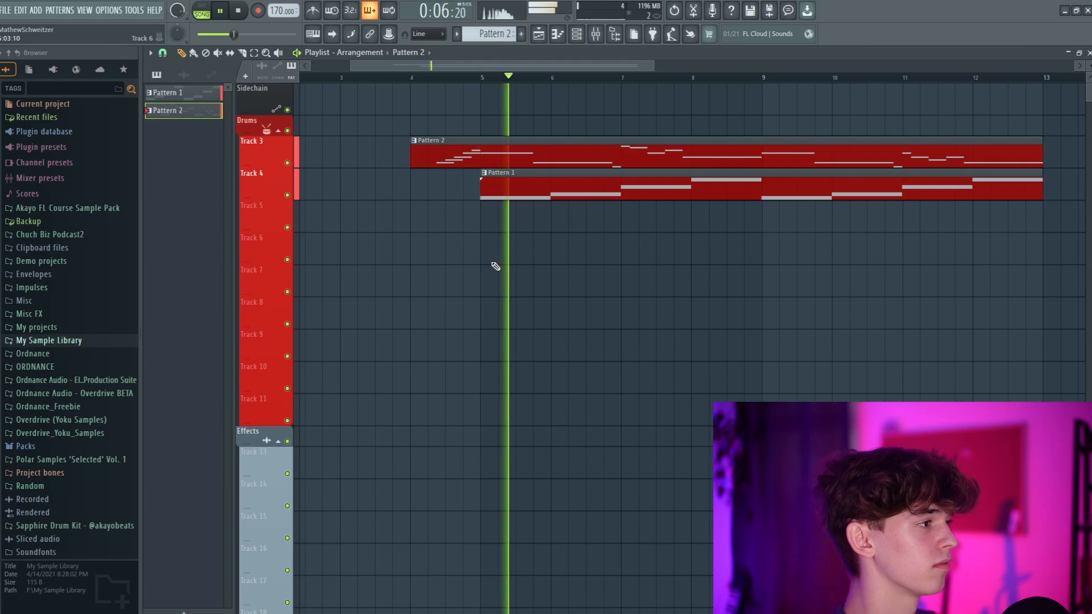
key("space")
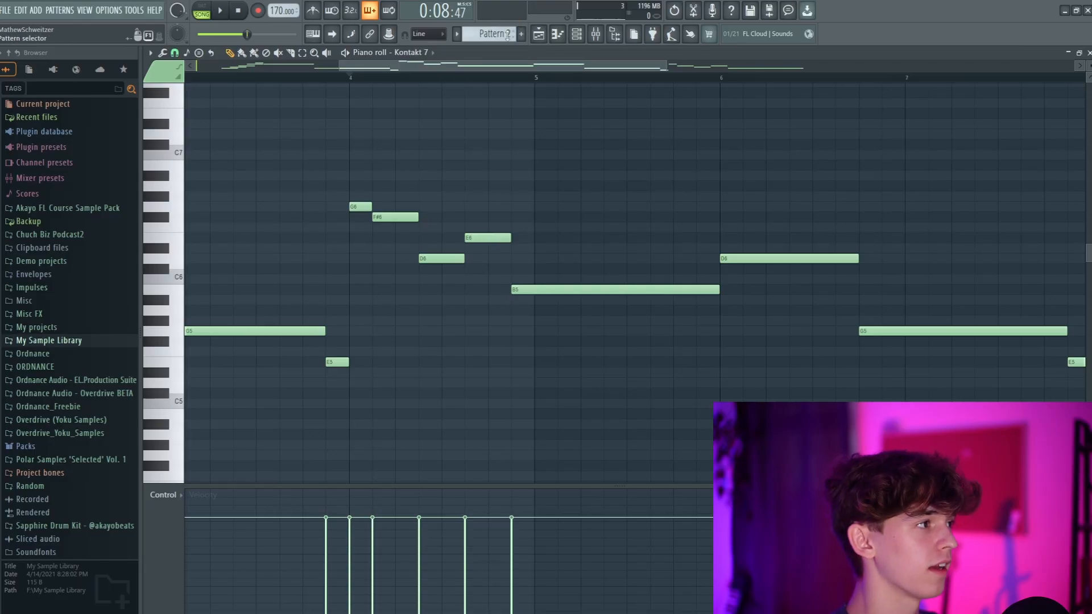
- Lengthen the short D6 in bar 4 and A5 in bar 8, and replace the E5 before bar 8 with F#5 and G5
scroll(511, 66, "up", 2)
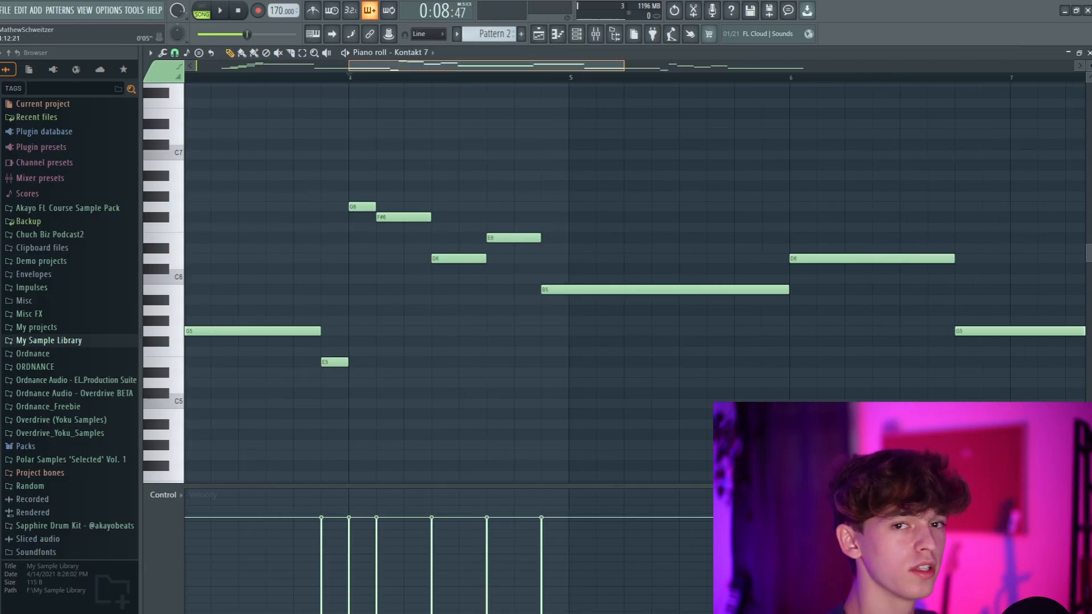
scroll(498, 66, "down", 4)
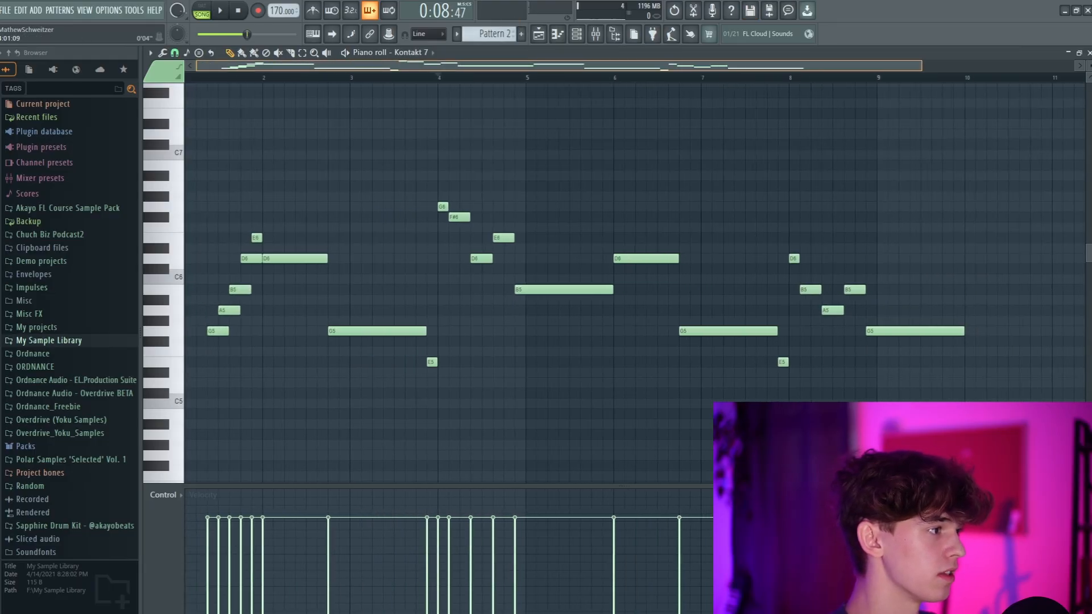
scroll(498, 67, "up", 4)
key("space")
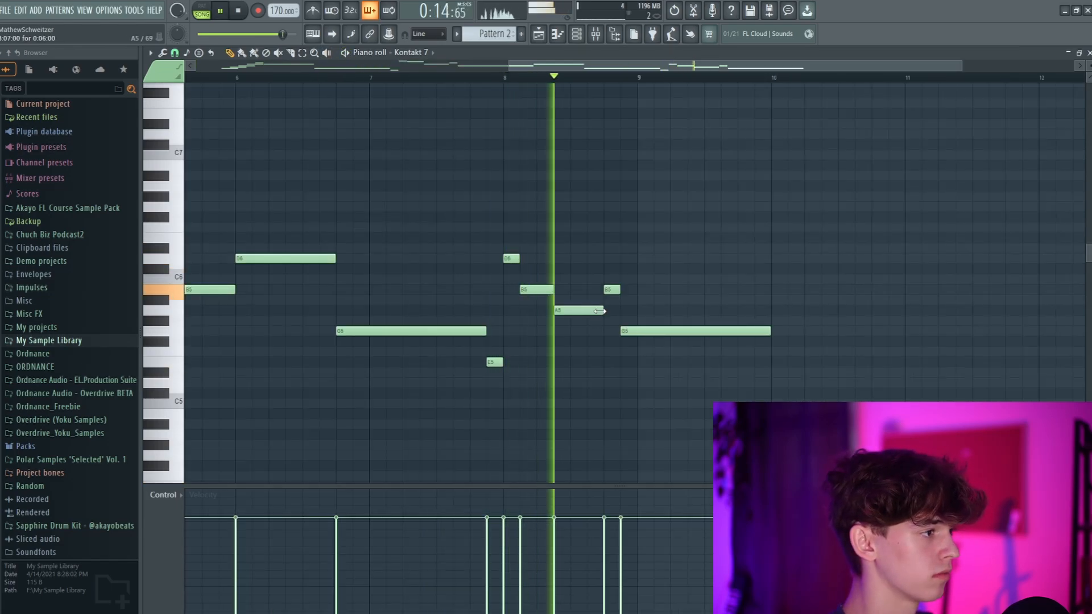
left_click_drag(646, 67, 559, 74)
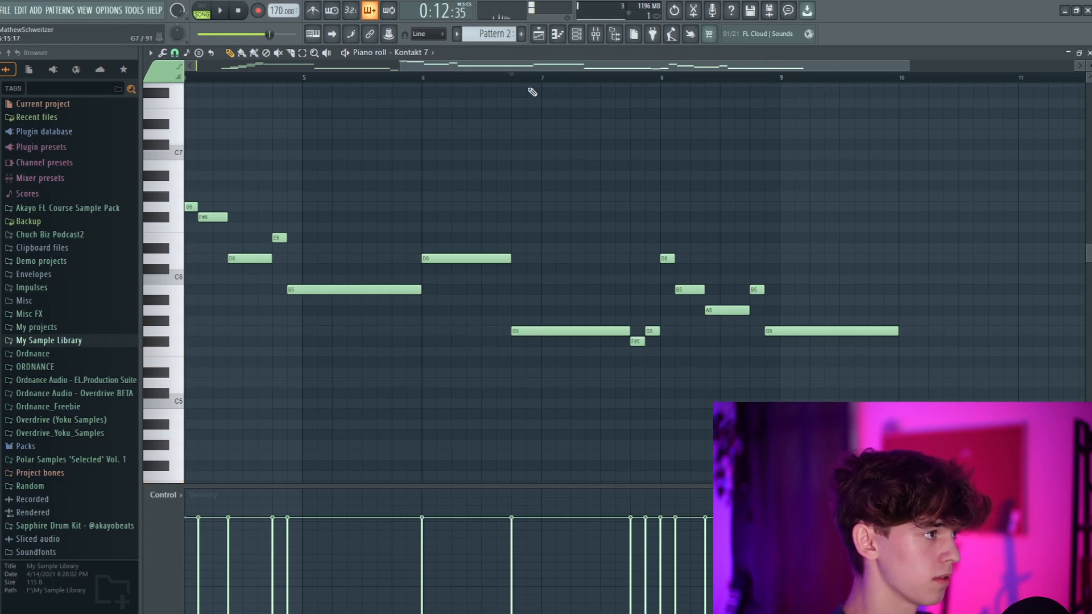
key("space")
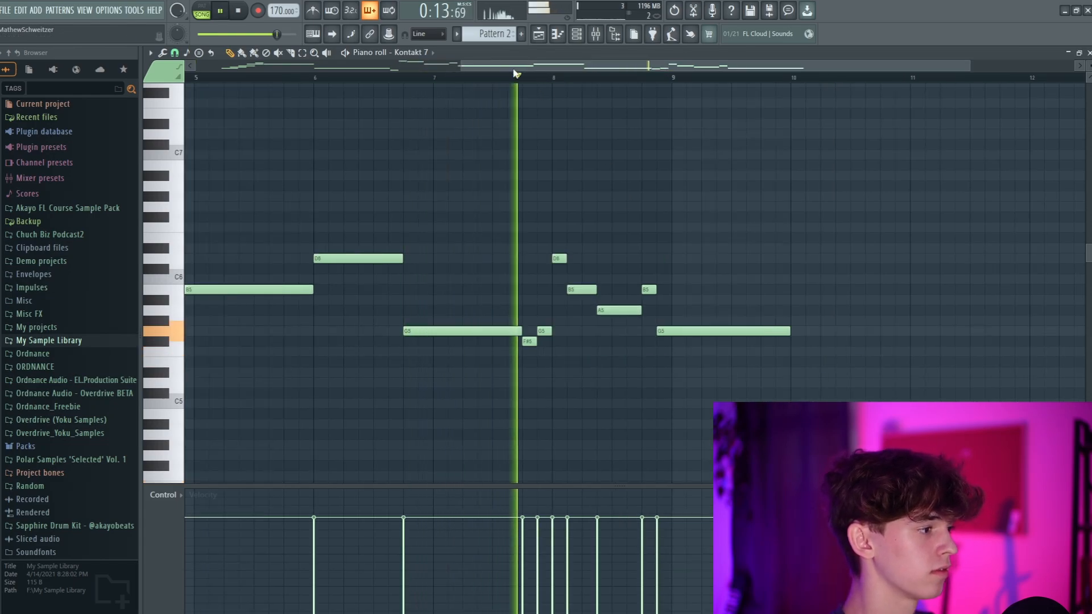
key("space")
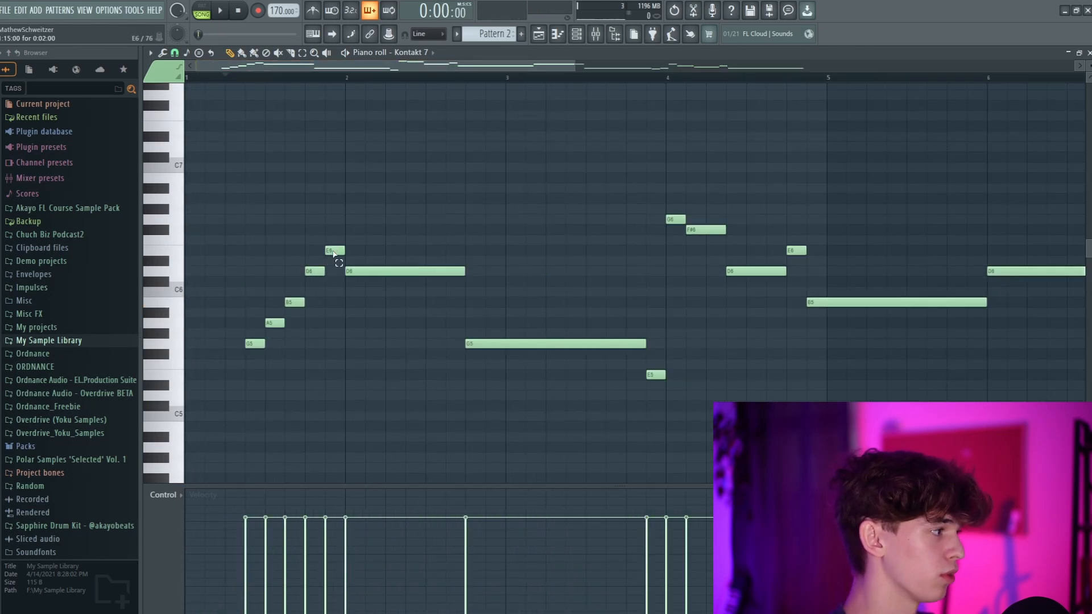
- Copy the five-note pickup run from bar 1 to the end of bar 5, leading into the D6 at bar 6
left_click_drag(334, 244, 212, 400)
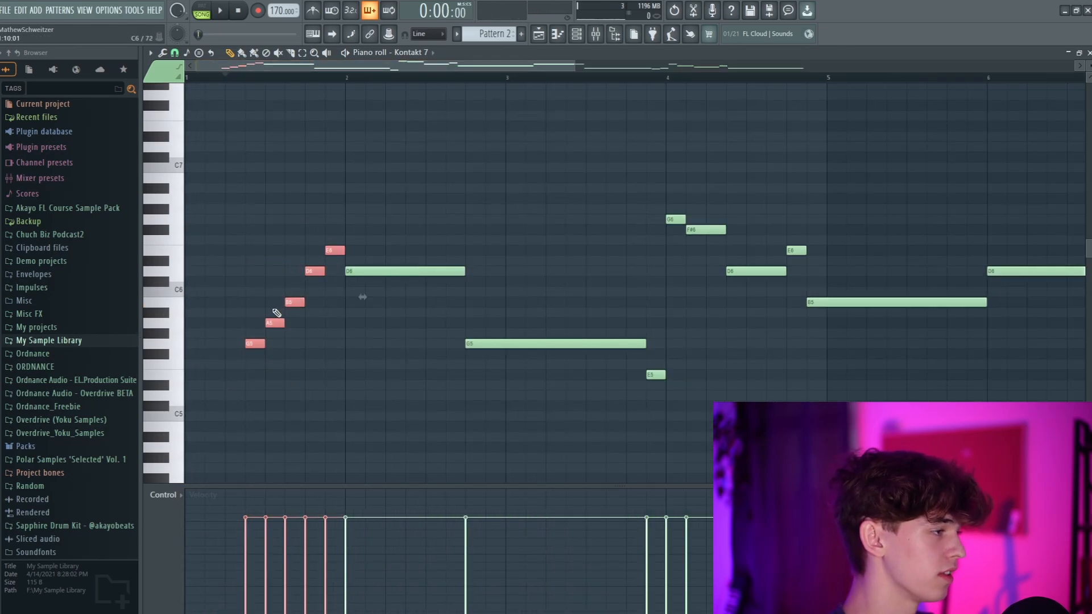
key("space")
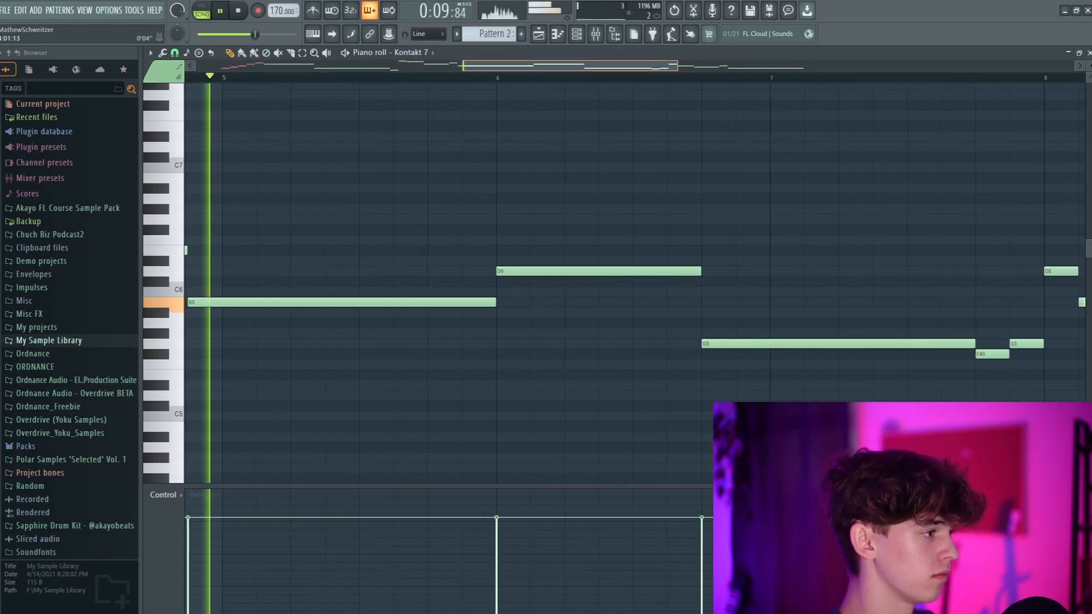
key("space")
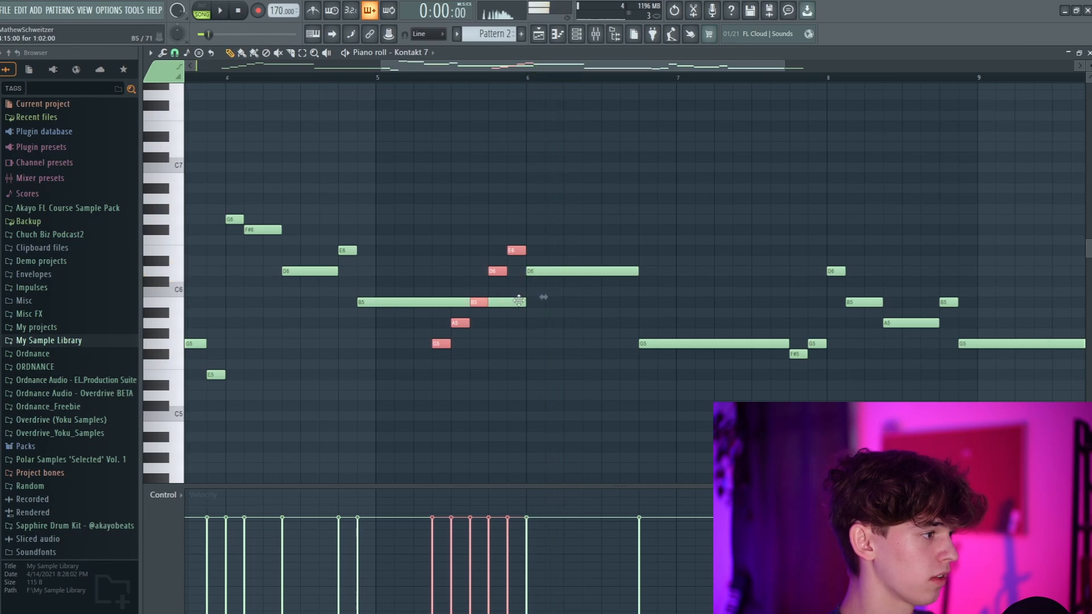
- Vary the bass note velocities in Pattern 1, and shift both playlist clips earlier with Pattern 2 starting at bar 1
left_click(556, 35)
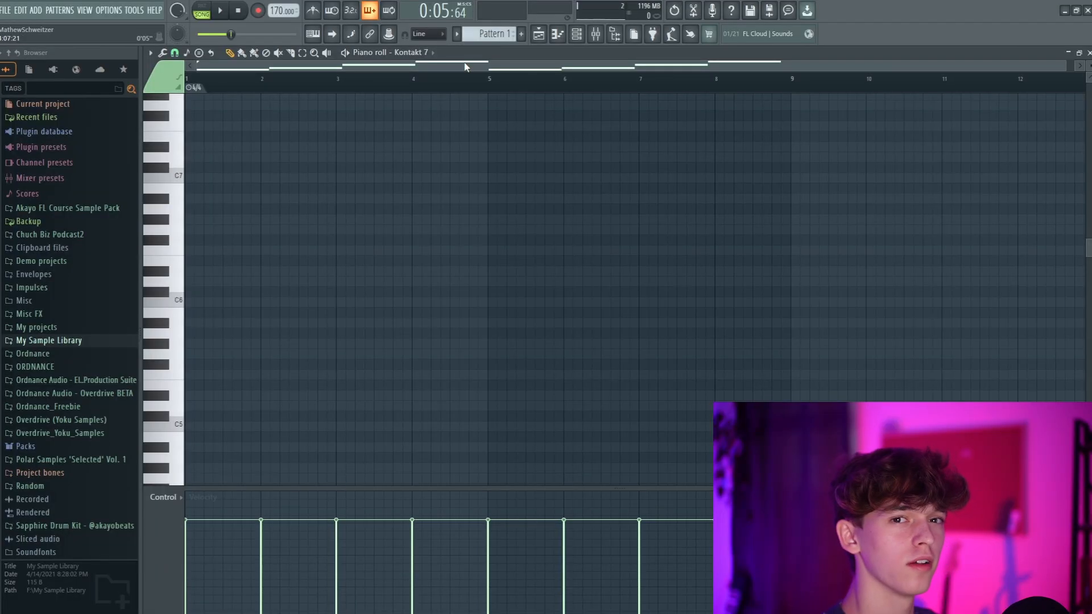
scroll(466, 67, "up", 2)
scroll(470, 281, "down", 9)
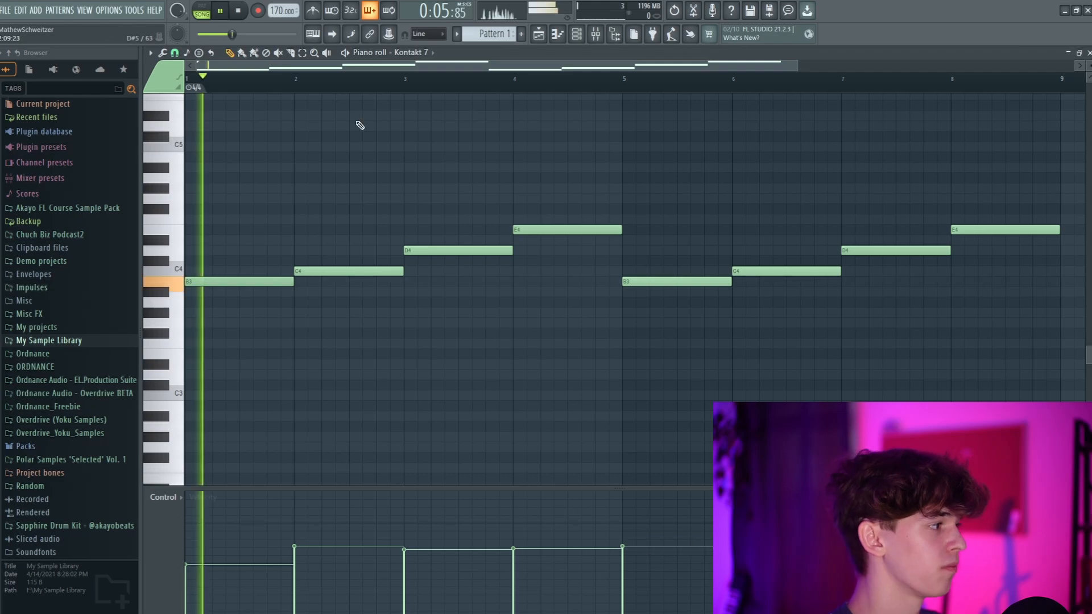
key("F5")
key("space")
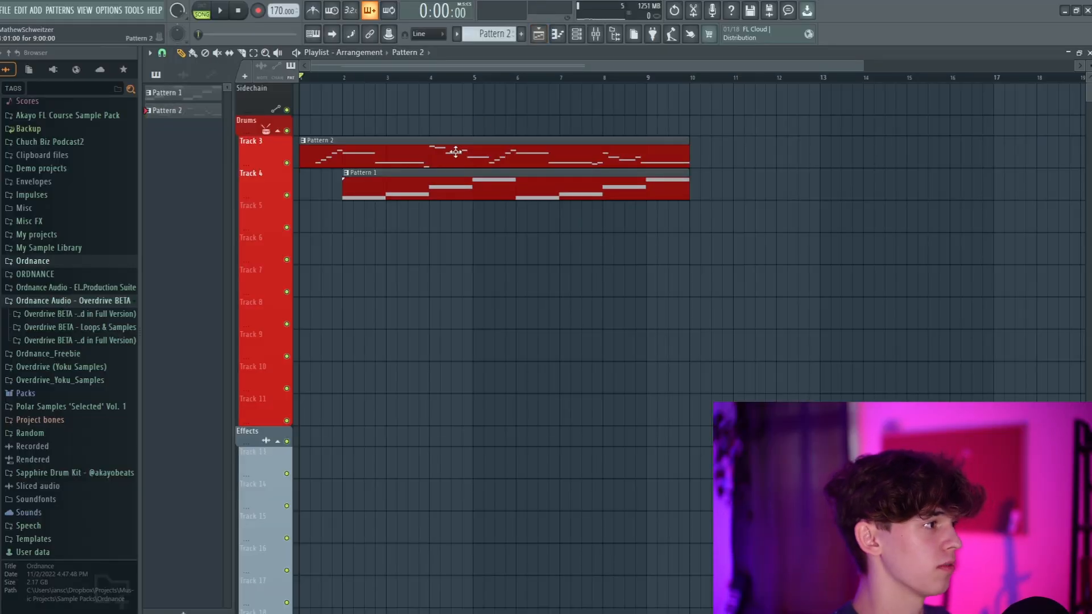
- Duplicate Pattern 1's eight bass notes into bars 9–16, and repitch bars 13–16 to A3, B3, C4 and D4
double_click(443, 182)
scroll(599, 284, "down", 3)
left_click_drag(749, 303, 537, 461)
key("ctrl+b")
scroll(609, 292, "down", 4)
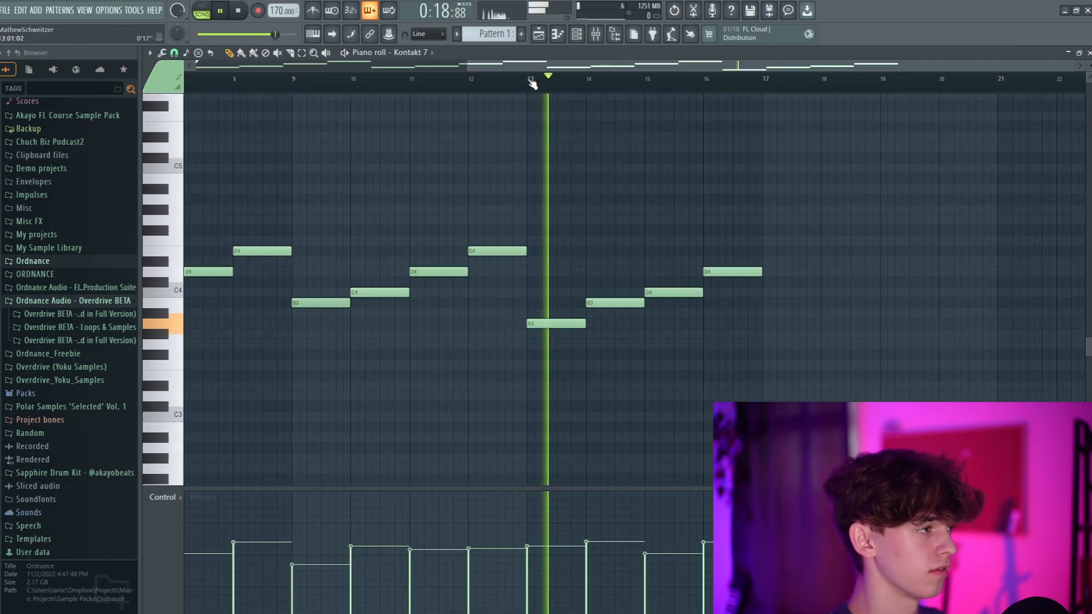
left_click_drag(535, 66, 538, 65)
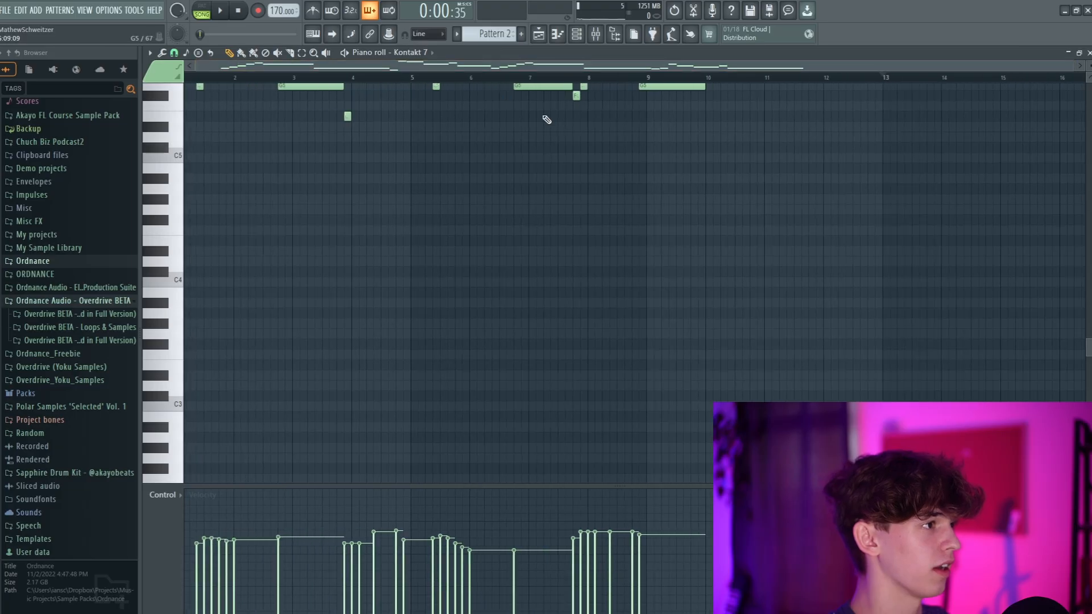
- Duplicate Pattern 2's whole melody from bar 9 onward, raise the bar 10 D6 to G6, and add a D6 above the following G5
scroll(543, 116, "up", 5)
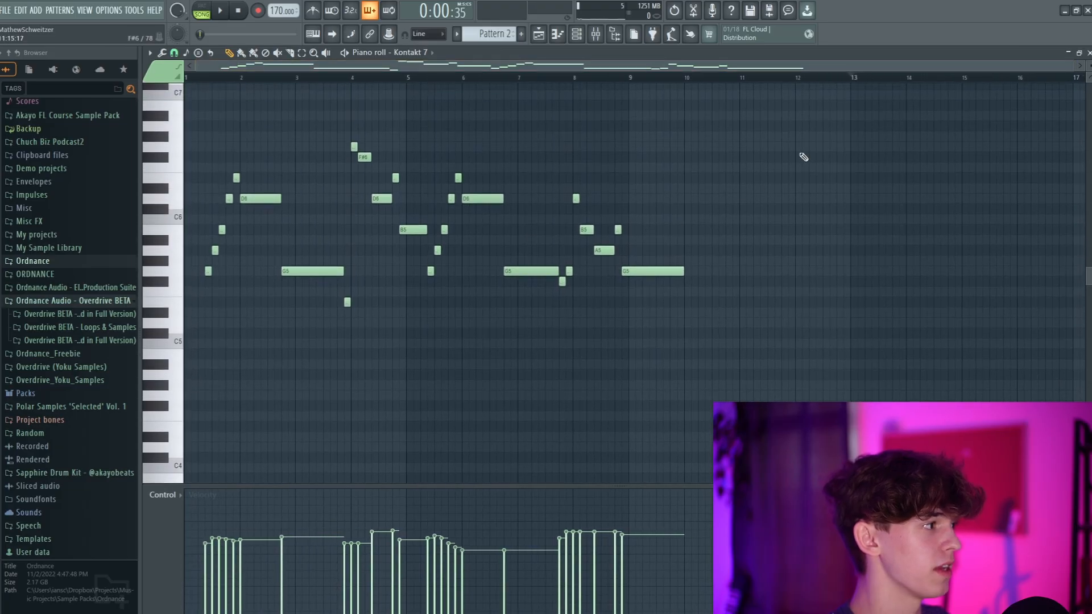
left_click_drag(806, 134, 177, 356, "ctrl")
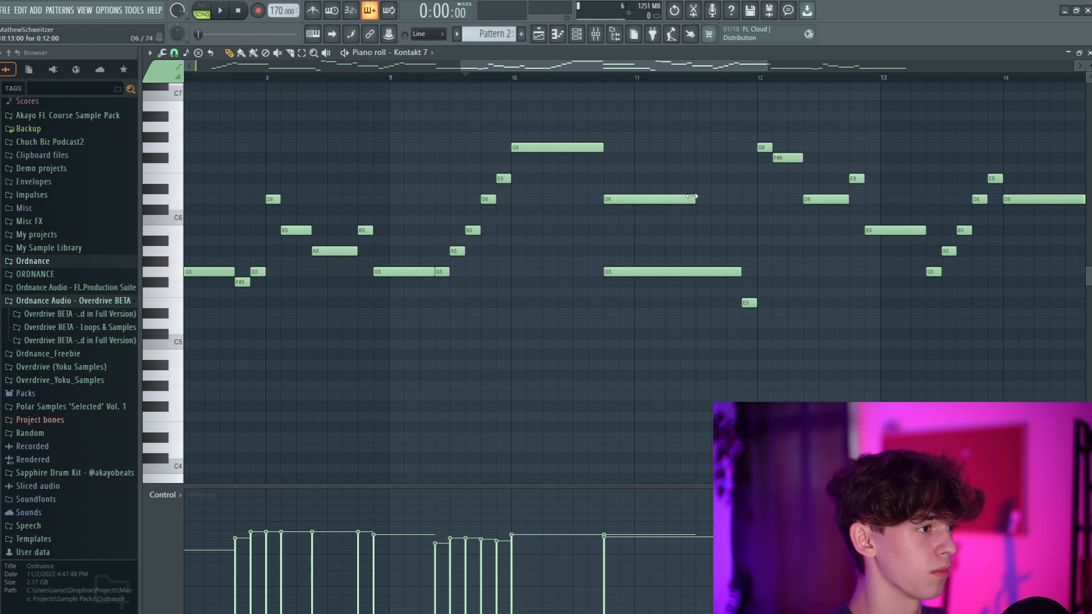
key("space")
- Layer A6, G6, F#6 and G6 above the melody in bars 14–17, ending the F#6 where the last G6 begins and extending the first G6 to bar 16
scroll(507, 195, "up", 3)
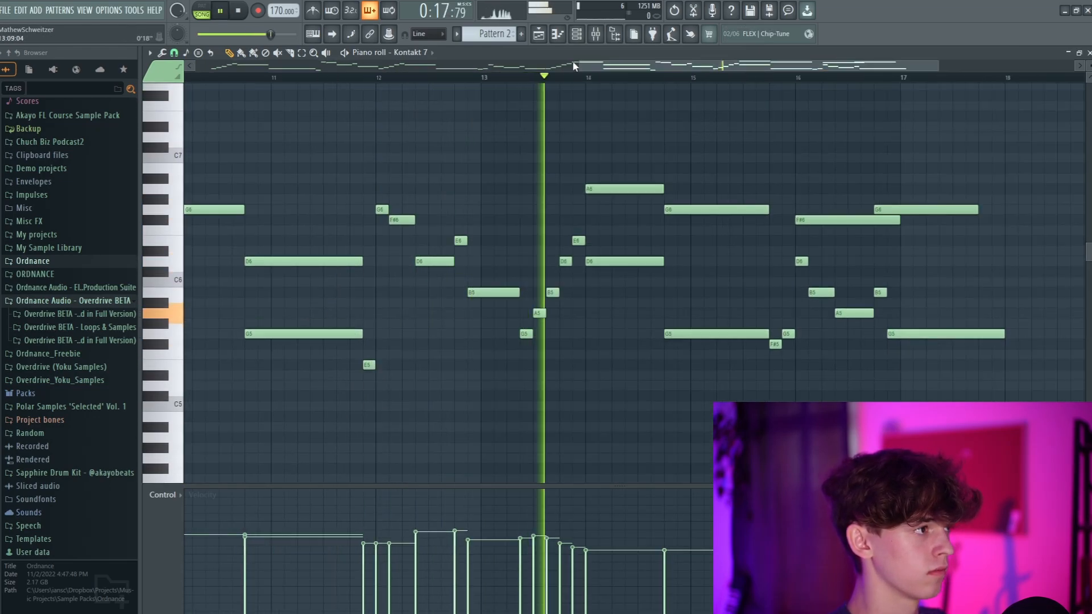
left_click_drag(716, 220, 690, 219)
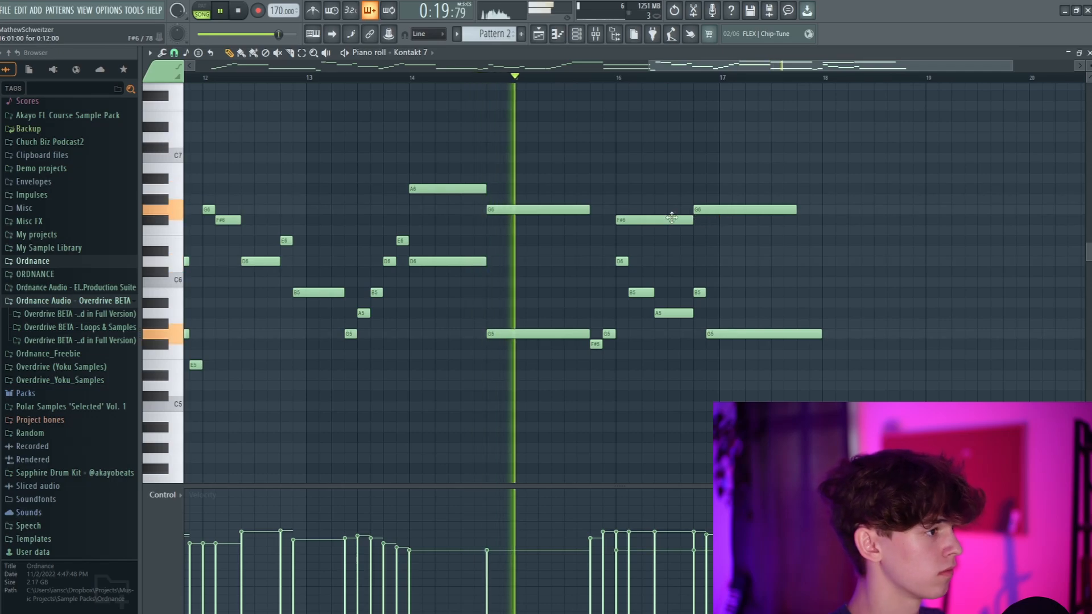
left_click_drag(587, 210, 611, 209)
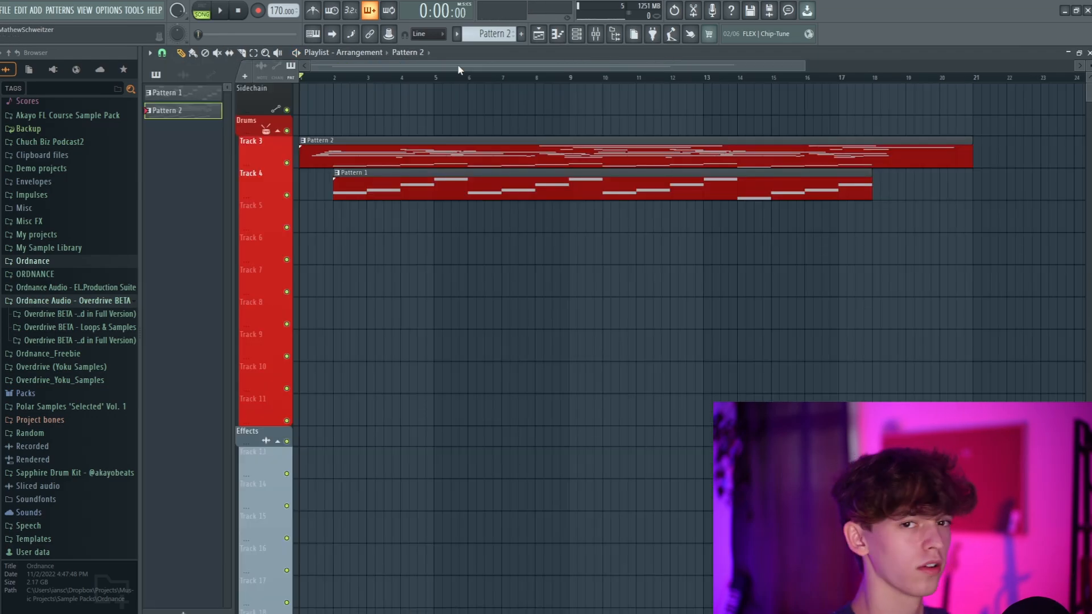
- Play back the expanded melody and review its layered notes around bars 7–15 of Pattern 2
key("space")
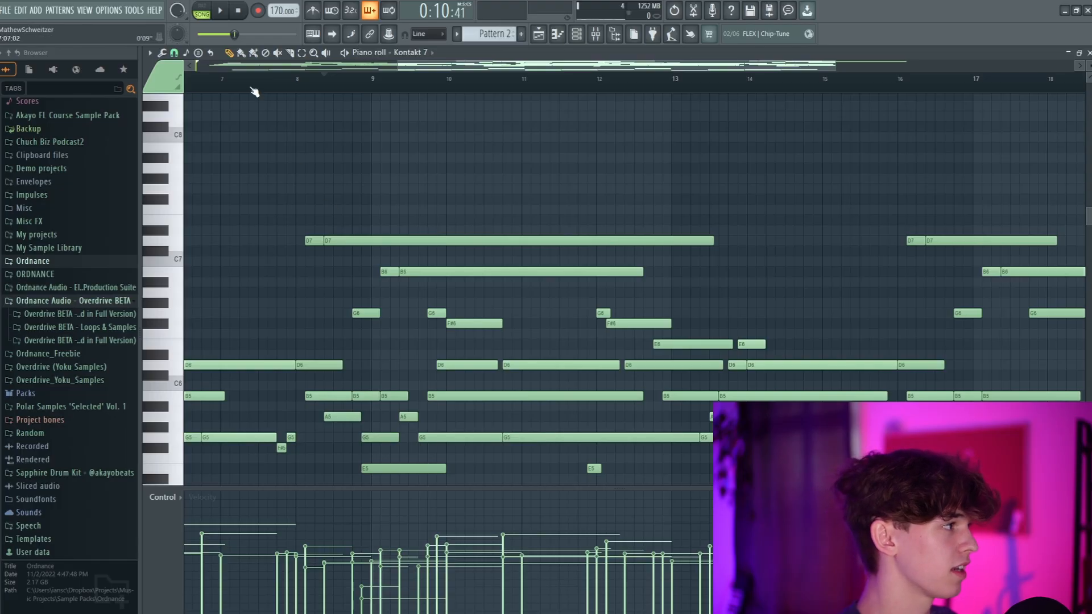
scroll(295, 86, "up", 2)
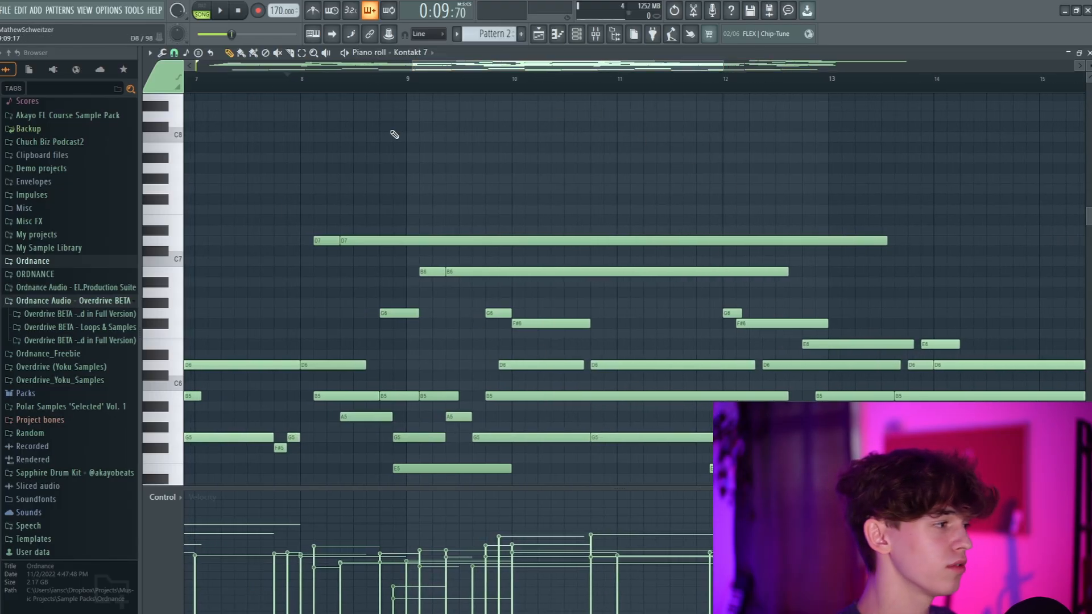
scroll(432, 257, "down", 1)
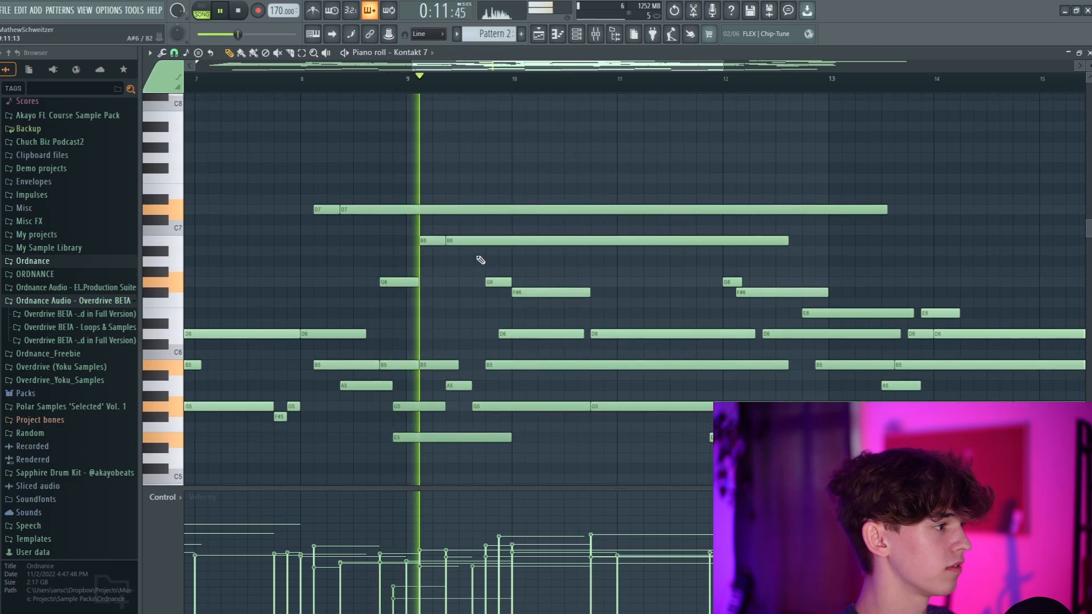
key("space")
- Add KSHMR_Break_Beat_Loop_17_174 to Track 5 and adjust its time stretching to fit the arrangement
left_click_drag(303, 195, 595, 310)
left_click(612, 309, "ctrl")
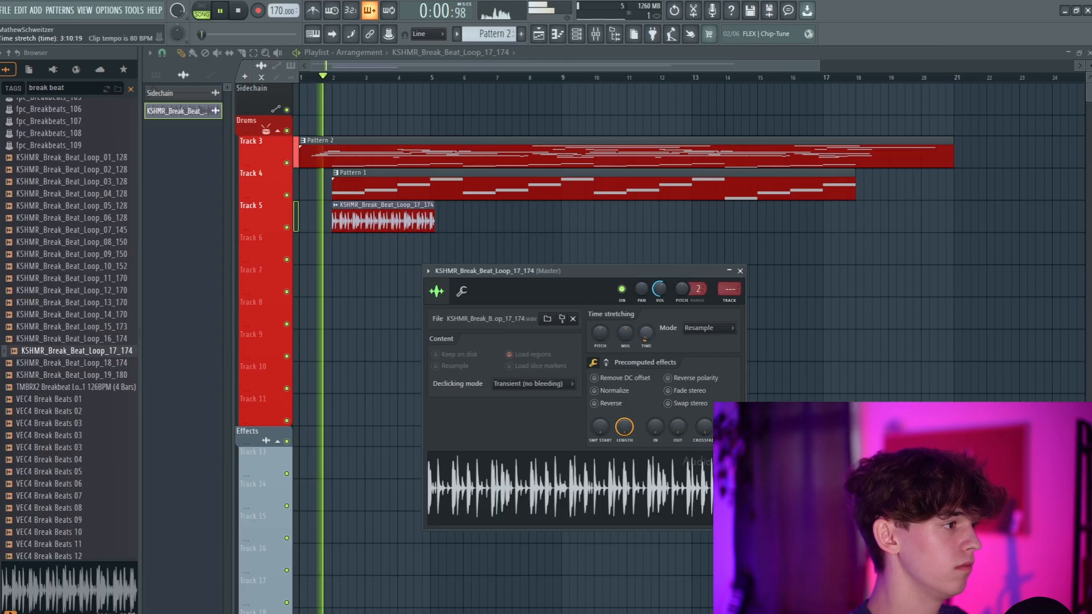
right_click(624, 332)
left_click(616, 337)
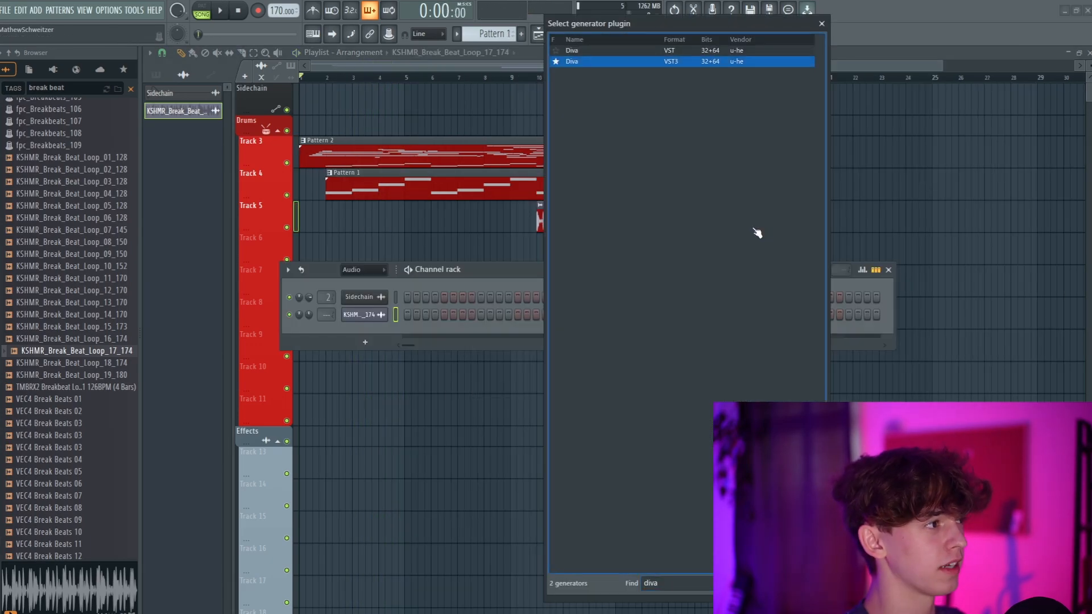
- Layer the Diva VST3 synth on the bassline in Pattern 3 and RealGuitar on the melody in Pattern 4
key("Return")
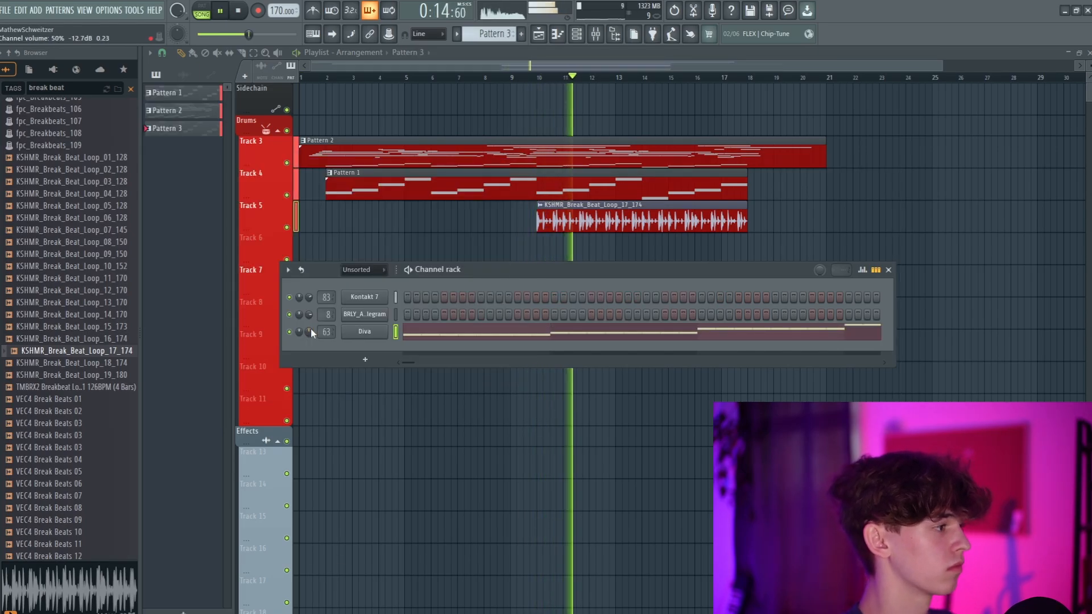
left_click_drag(552, 359, 1010, 181)
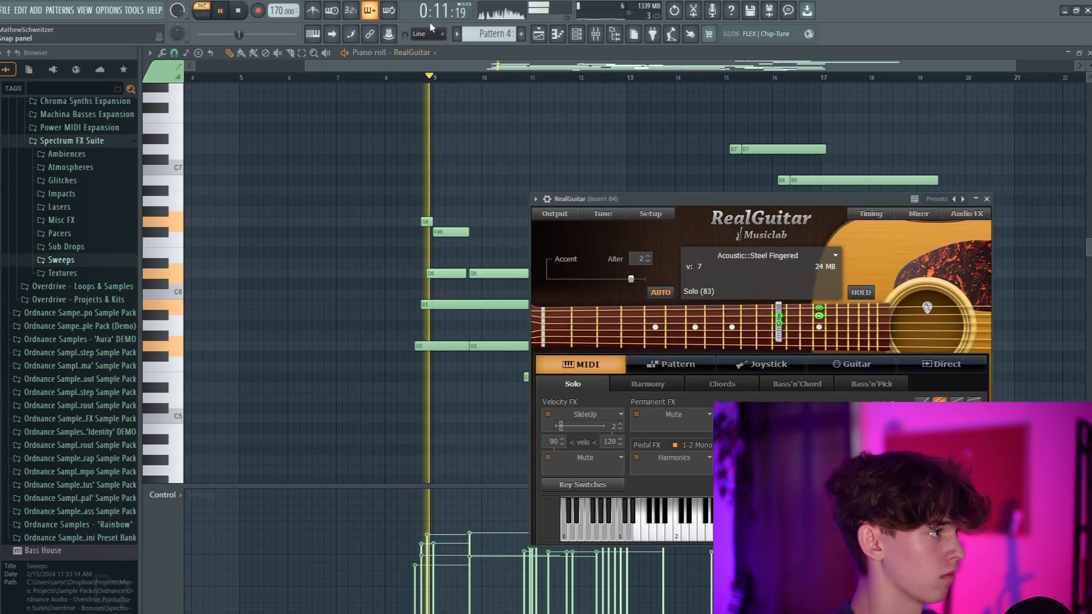
- Add the Spectrum sweep, atmosphere and ambience clips on Tracks 8–11, and lower Up Sweep 09's channel volume to 5%
right_click(429, 22)
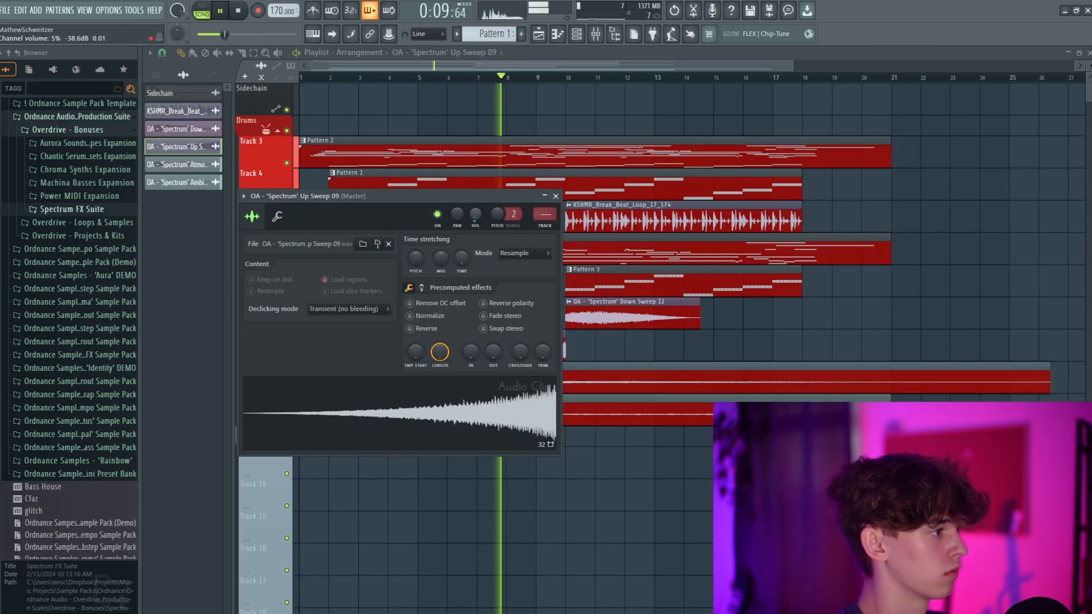
key("Escape")
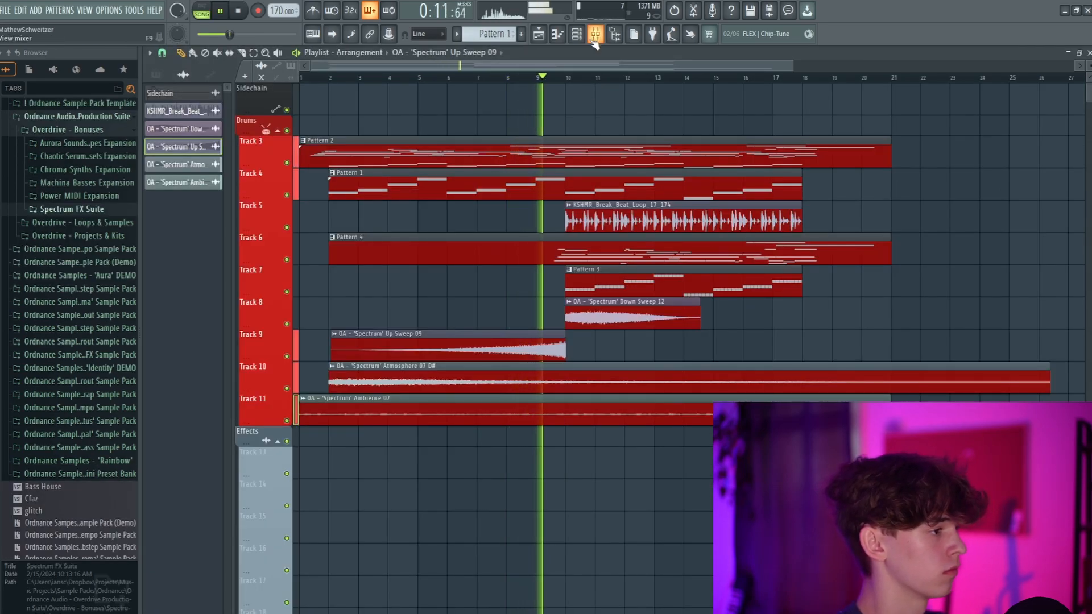